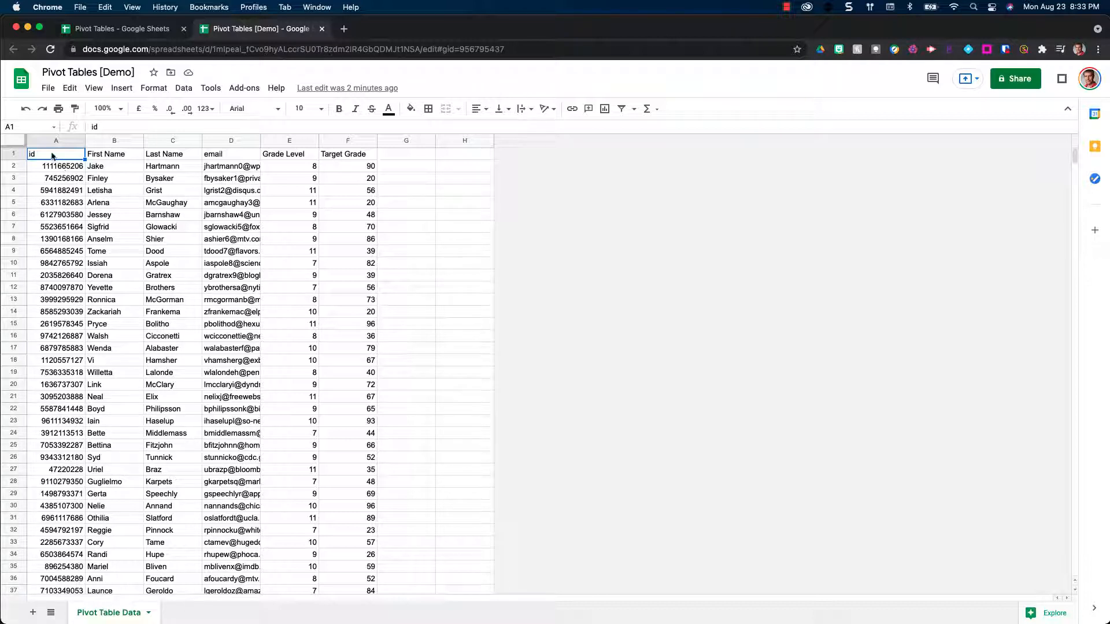
left_click_drag(53, 155, 200, 197)
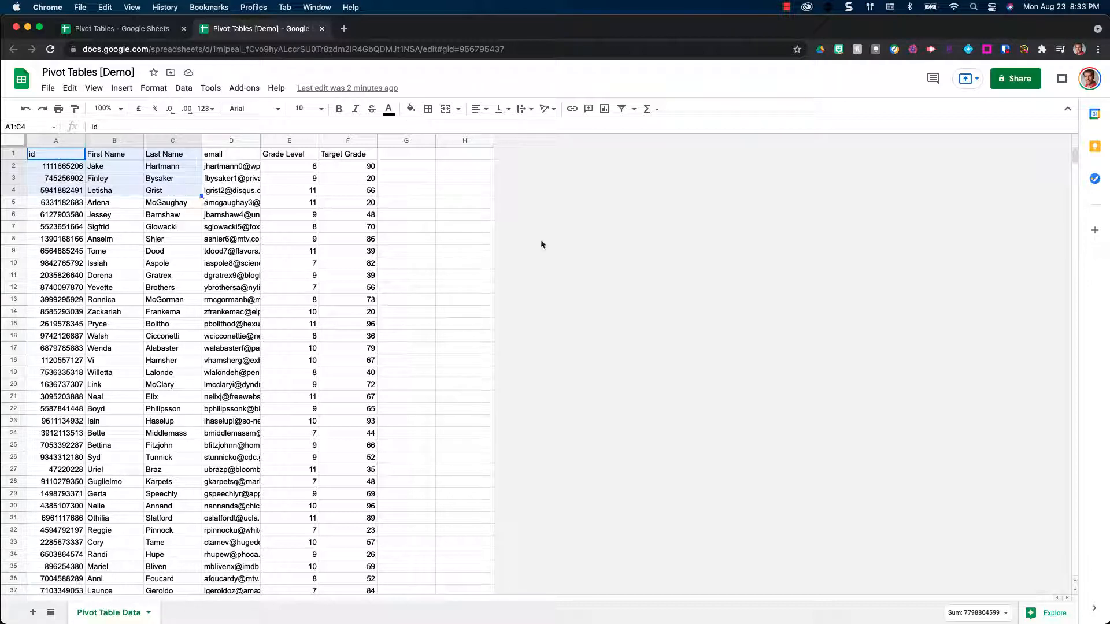
left_click(672, 287)
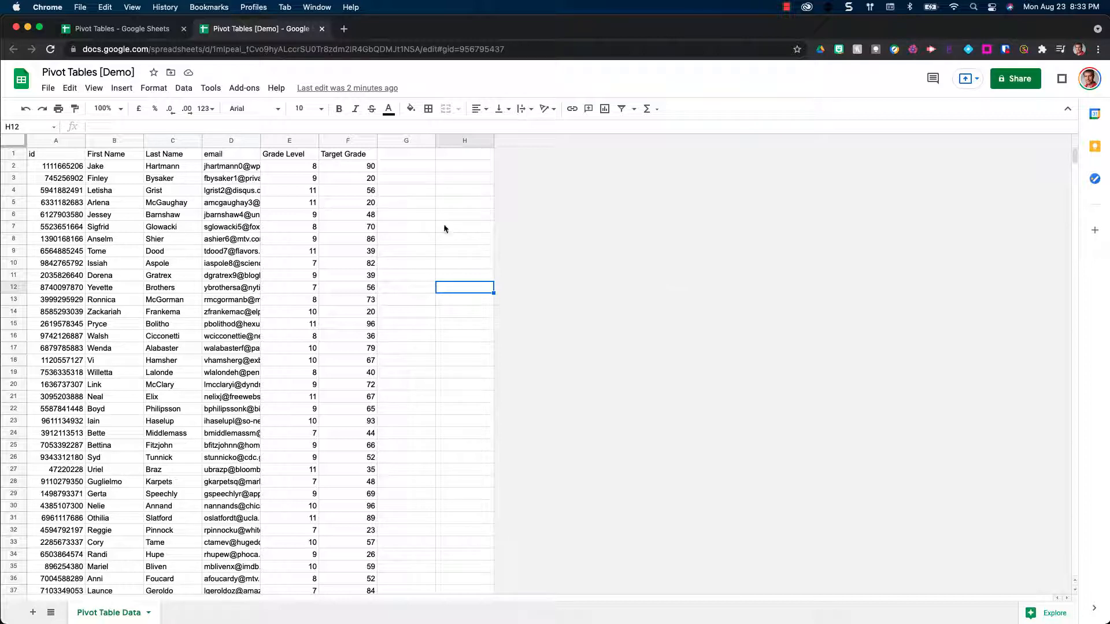
- Create a pivot table on a new sheet from the suggested data range 'Pivot Table Data'!A1:F1001
left_click(186, 92)
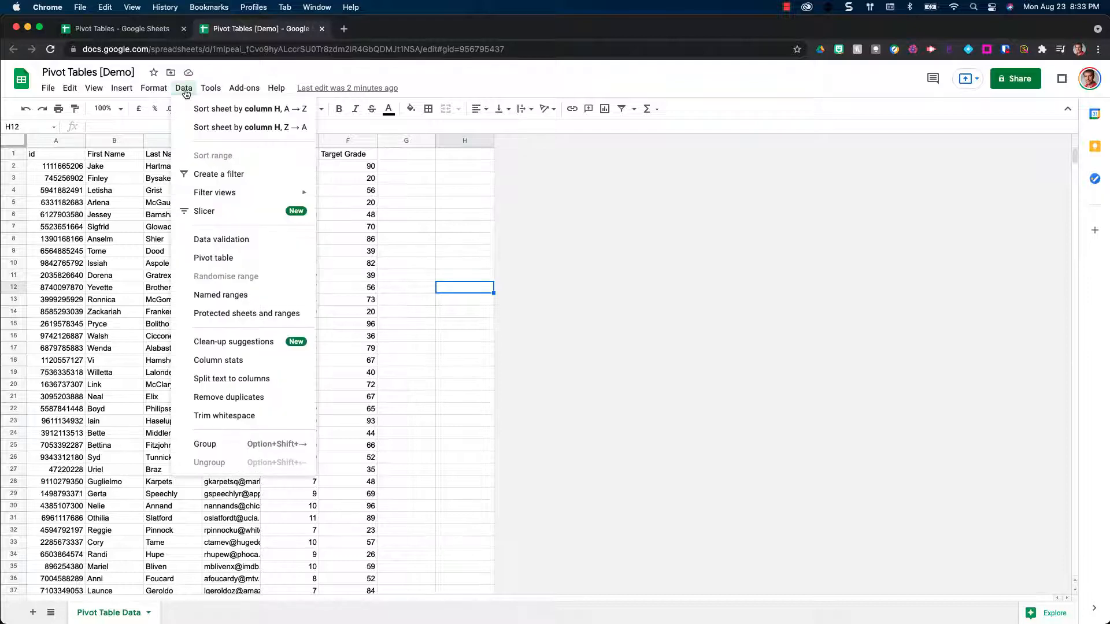
left_click(238, 261)
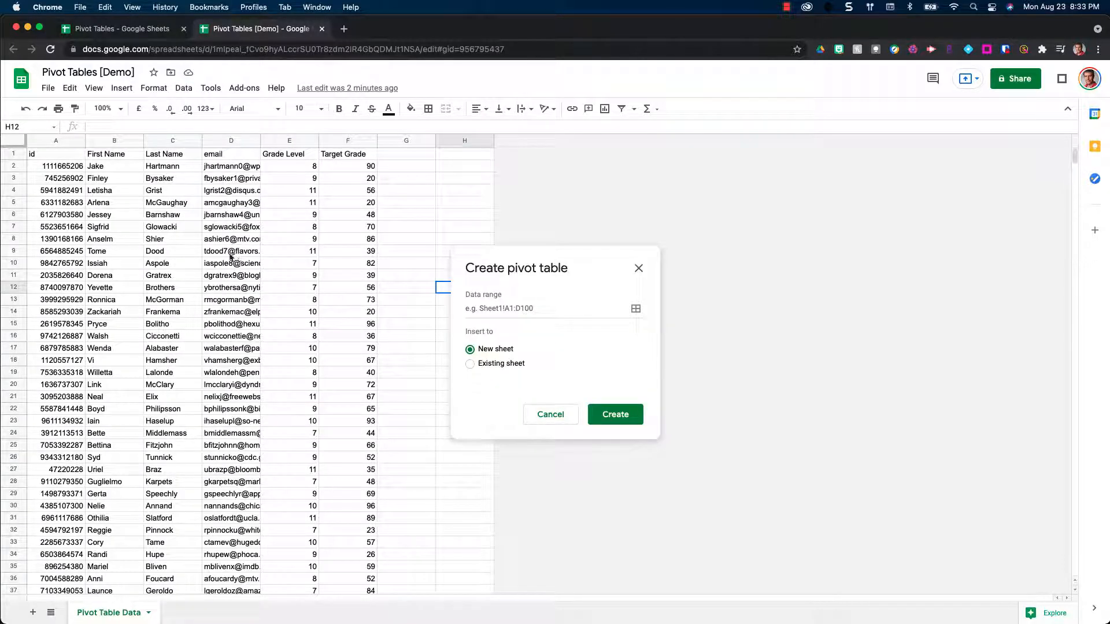
mouse_move(230, 257)
left_click(634, 314)
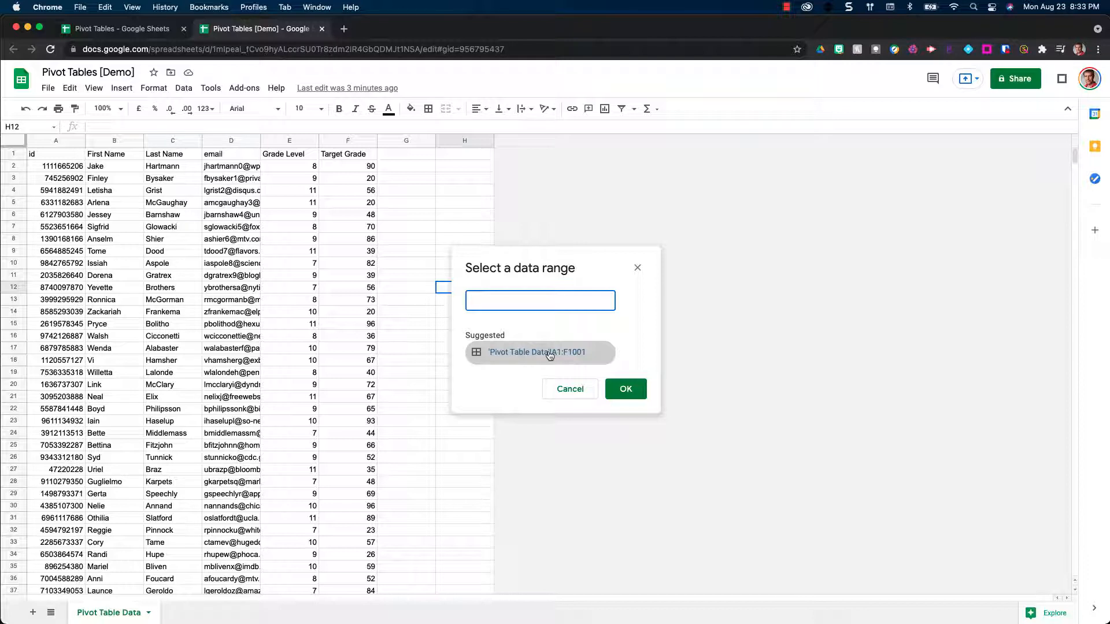
left_click(507, 354)
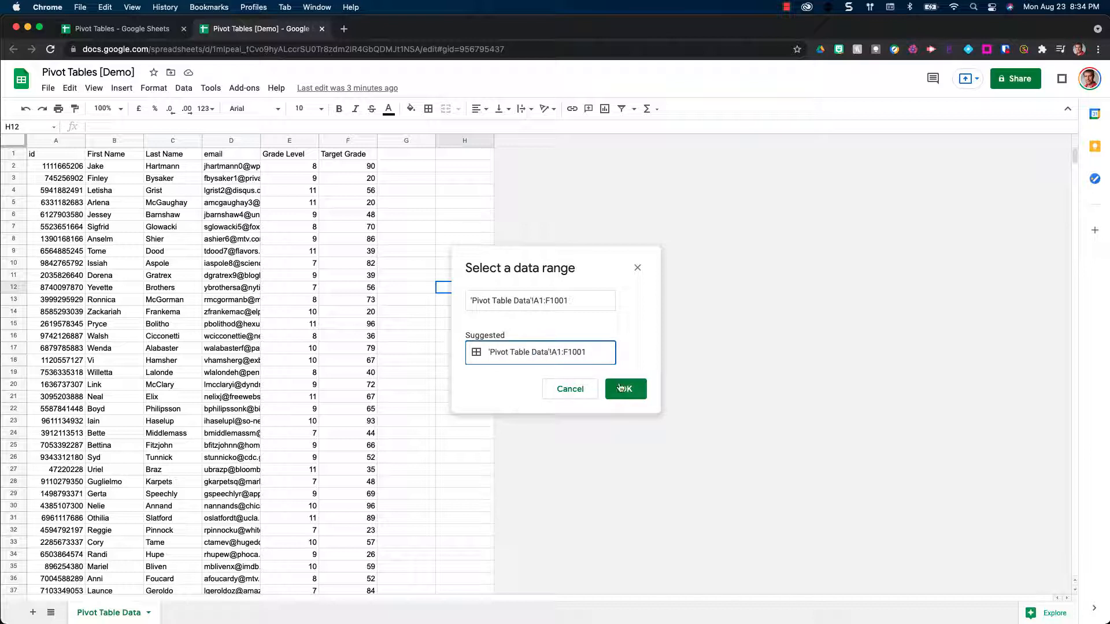
left_click(635, 394)
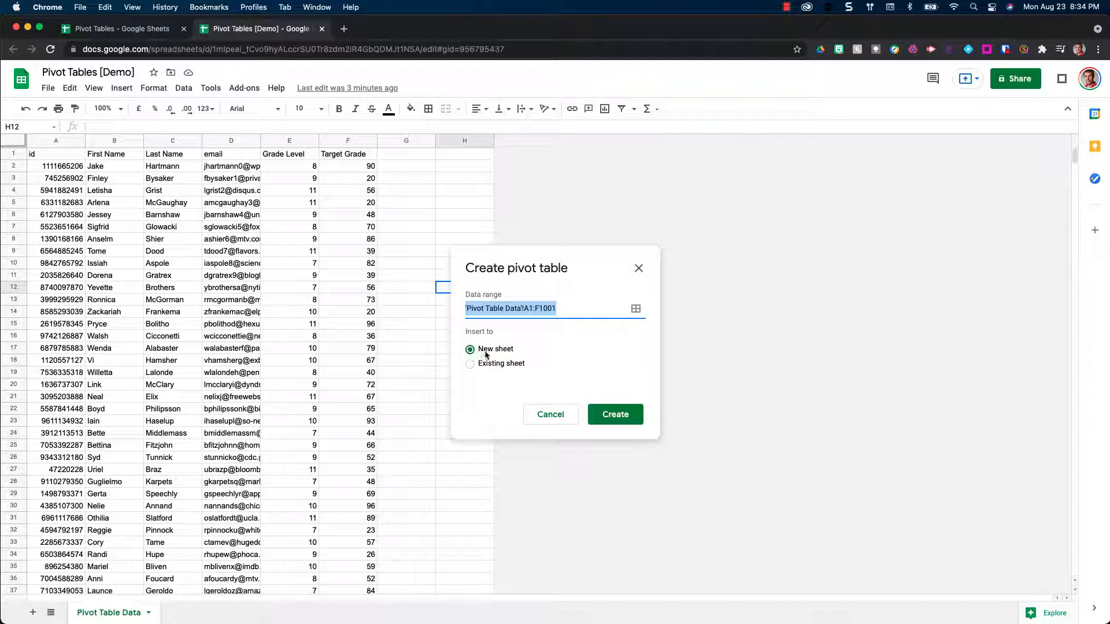
left_click(621, 420)
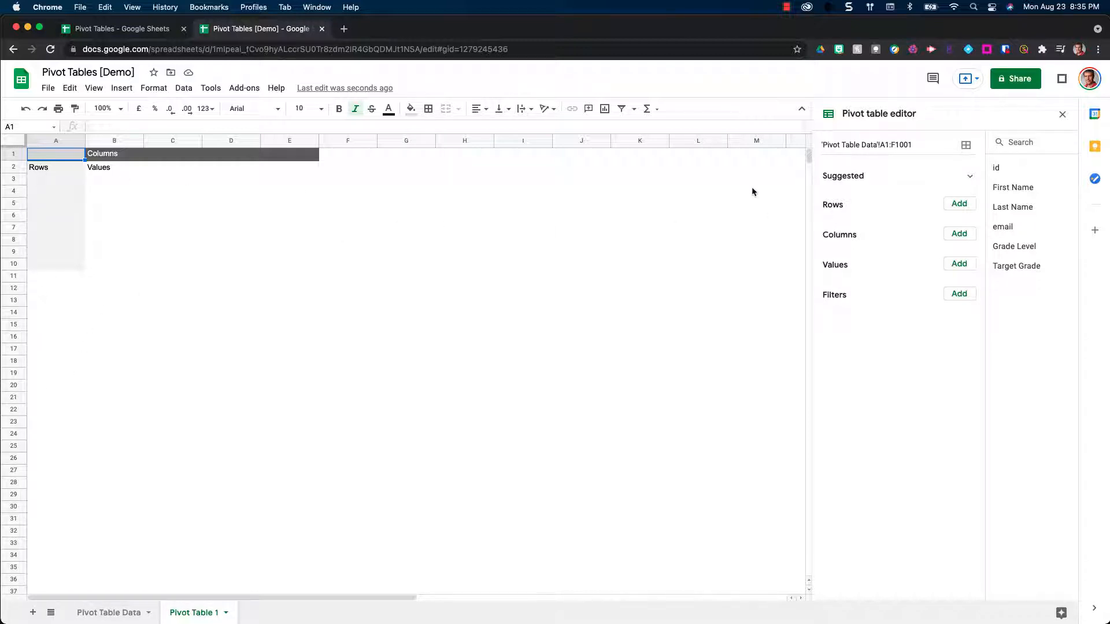
- Add First Name and Last Name as row fields of the pivot table and turn off the totals for both
left_click(970, 203)
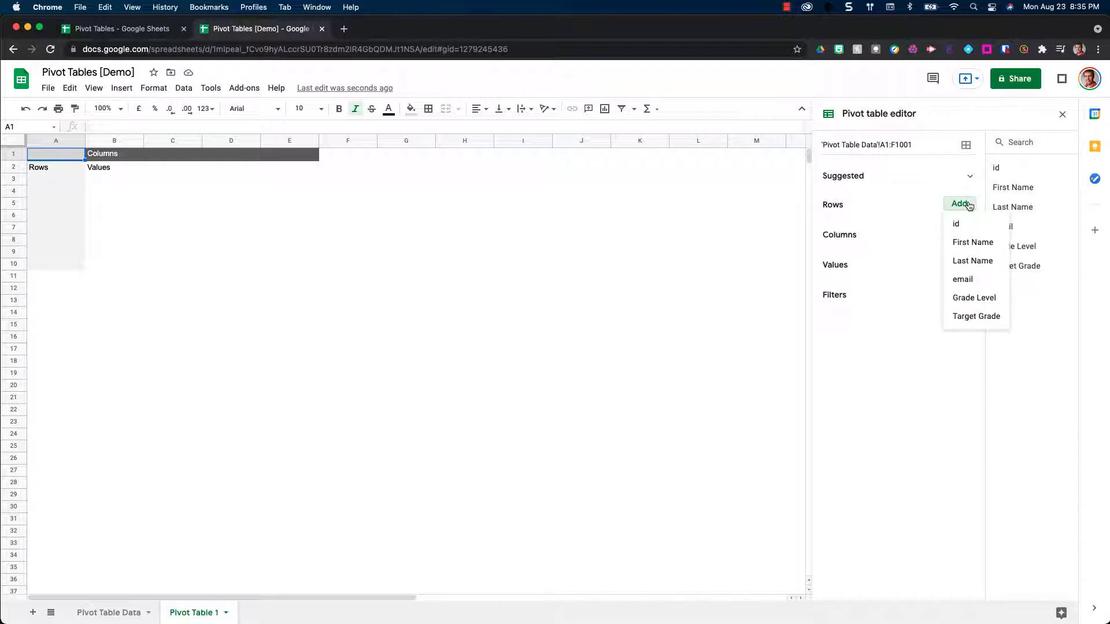
left_click(983, 243)
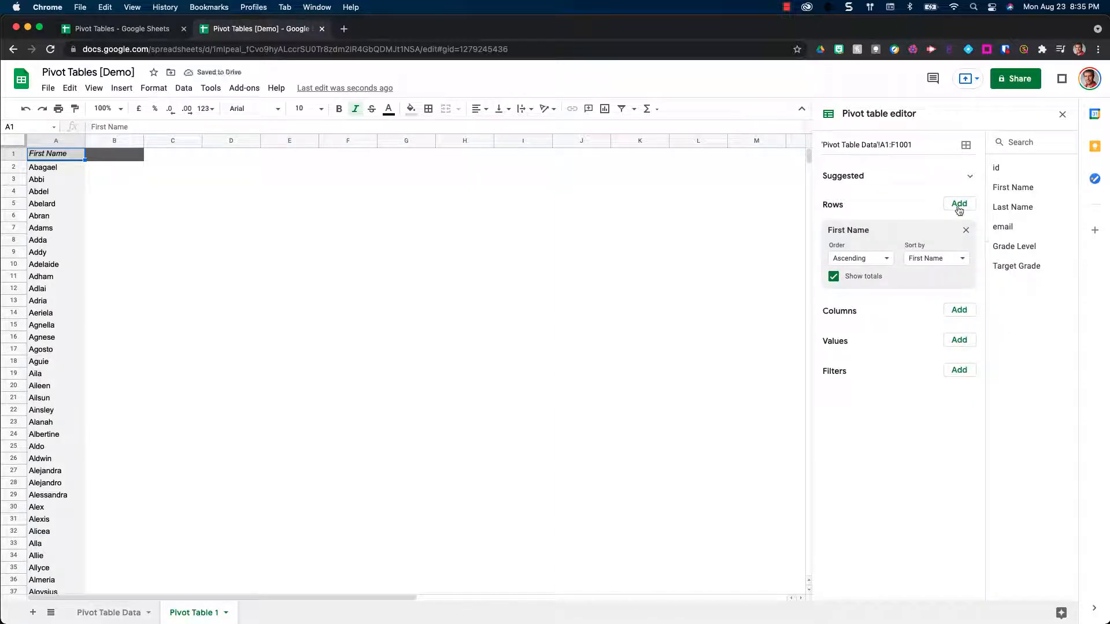
left_click(957, 205)
left_click(977, 243)
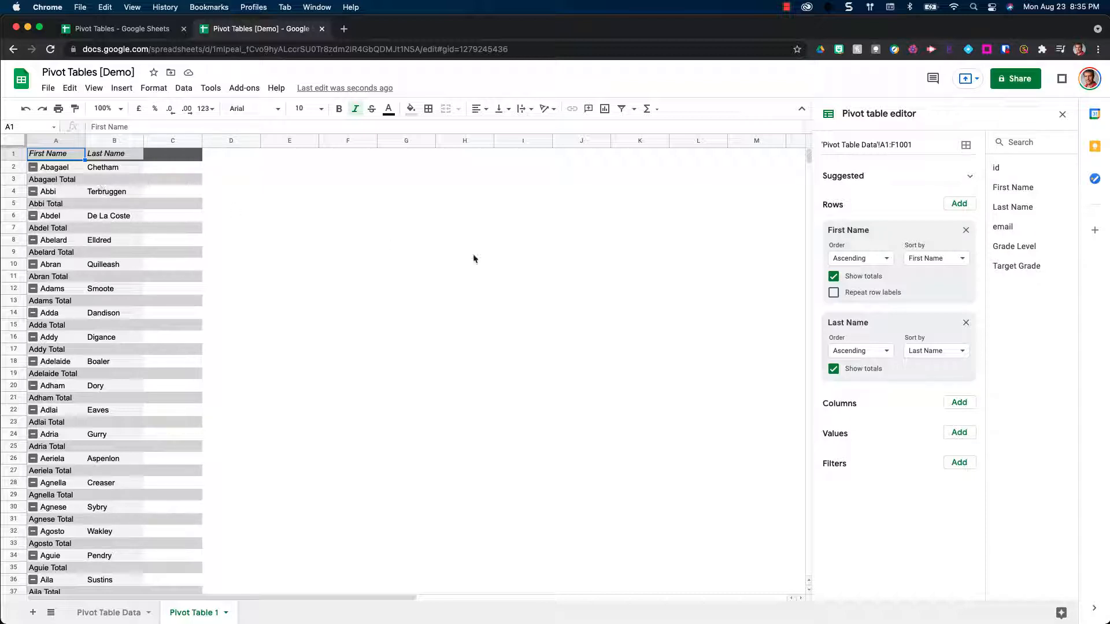
left_click(833, 278)
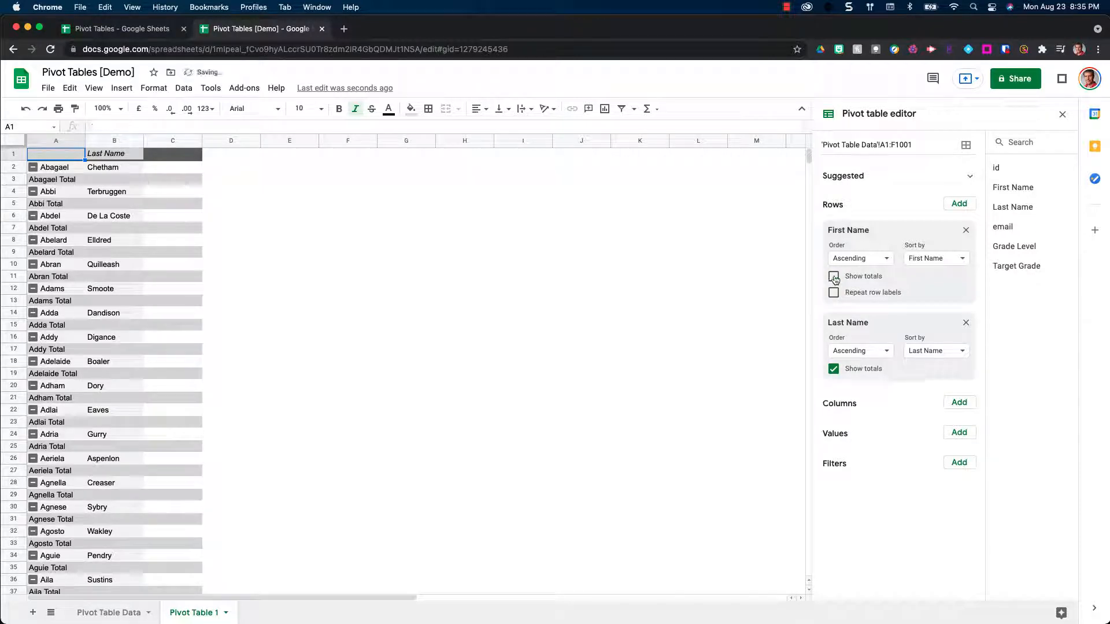
left_click(834, 369)
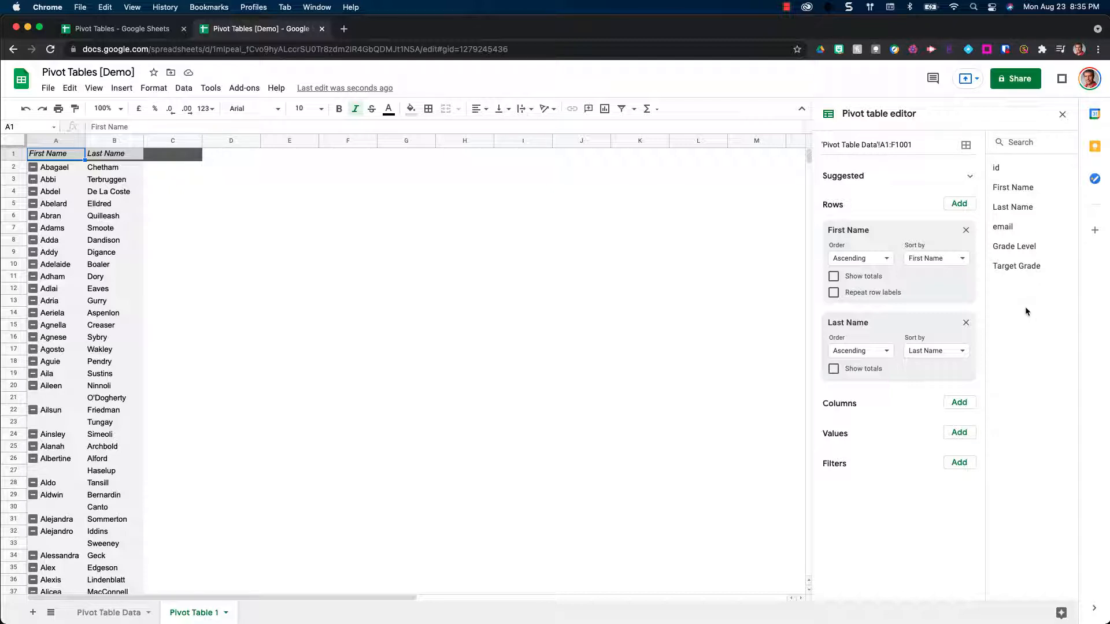
- Add Grade Level as a row field without totals and move it above First Name
left_click(959, 206)
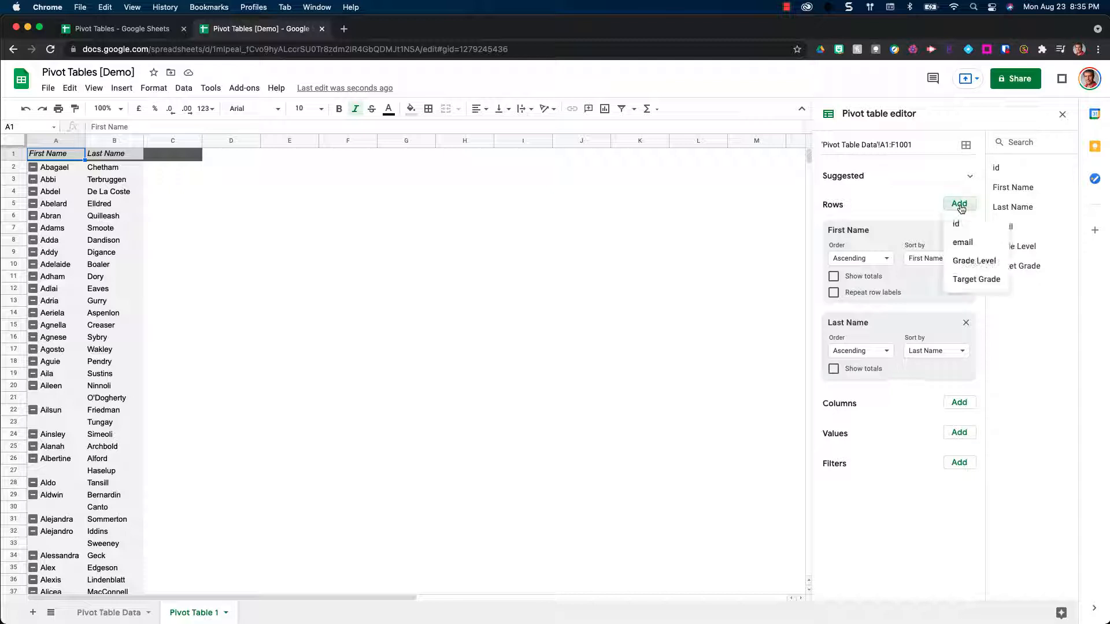
left_click(985, 265)
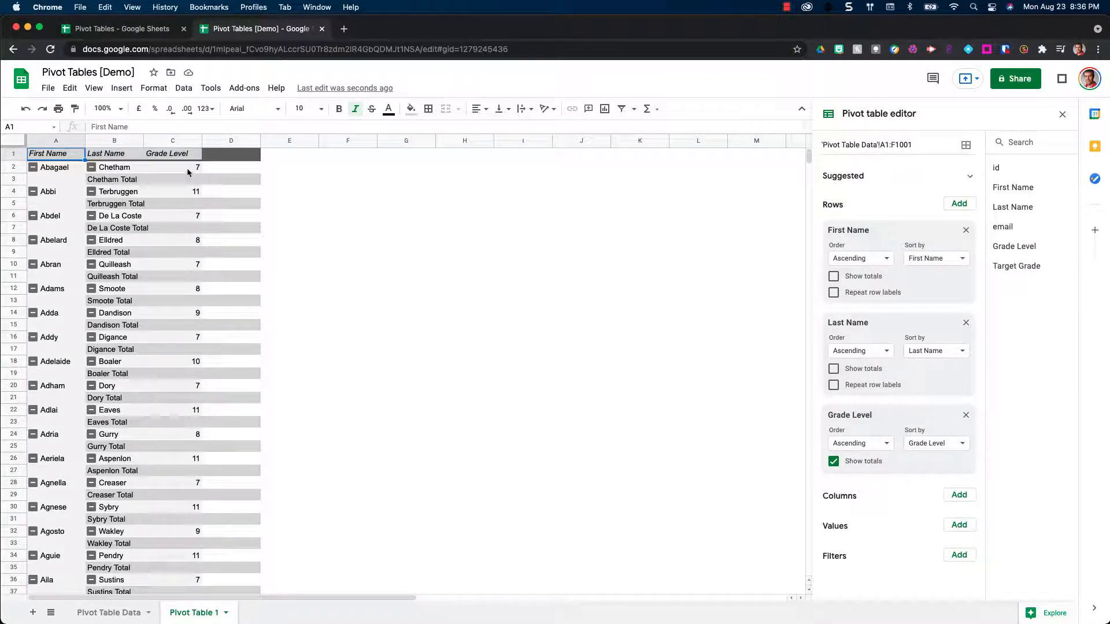
left_click(834, 462)
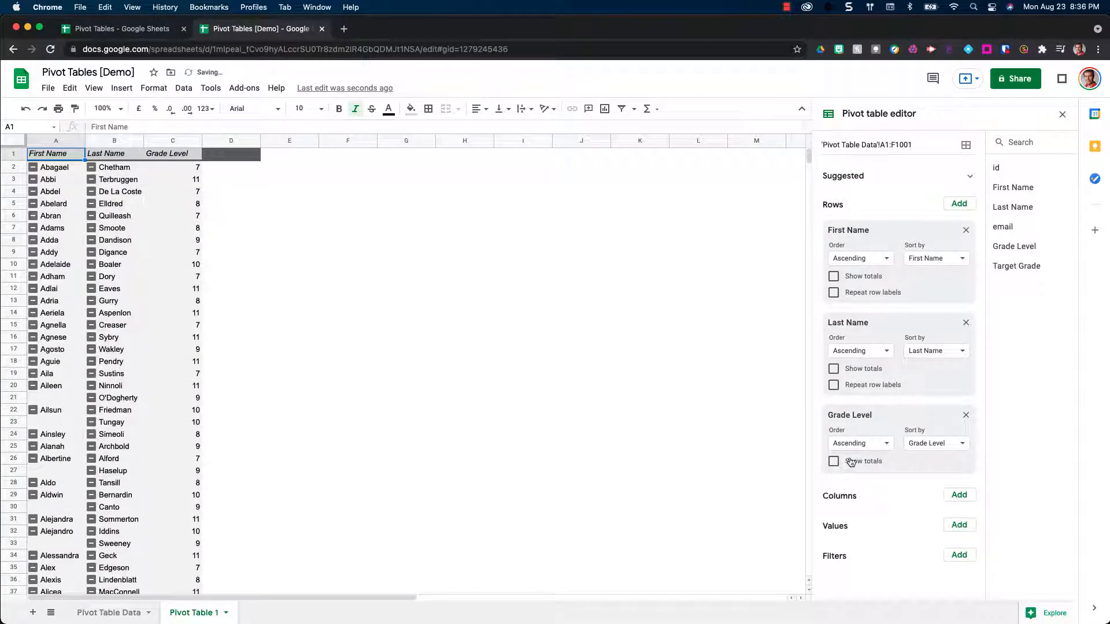
left_click_drag(864, 416, 858, 228)
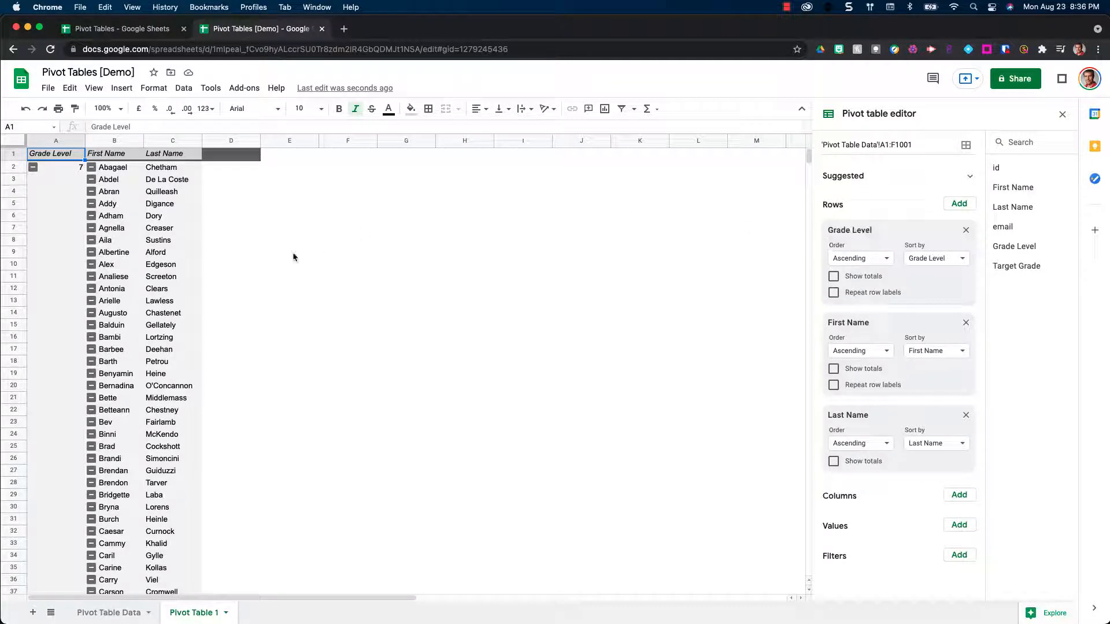
- Collapse the pivot table groups for grade levels 7, 8, 9, 10 and 11
left_click(33, 168)
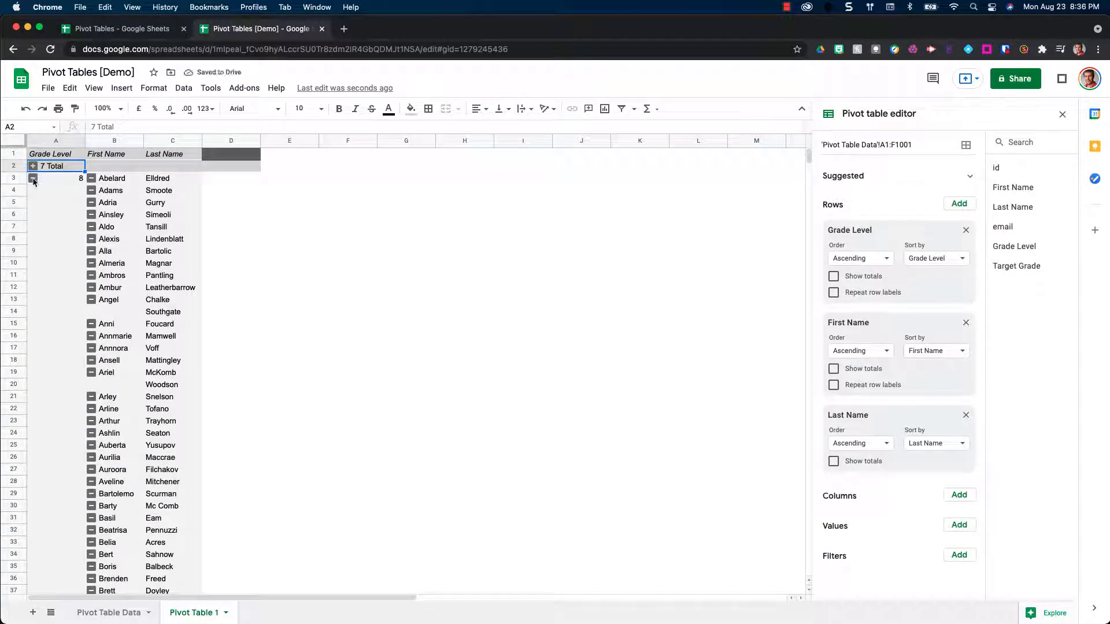
left_click(33, 179)
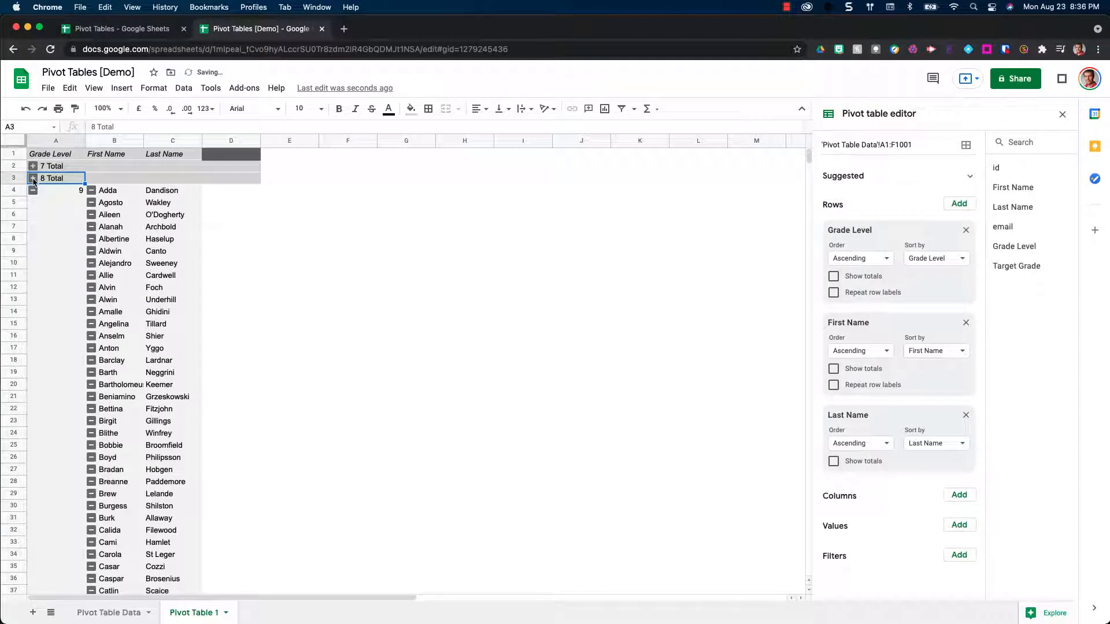
left_click(33, 191)
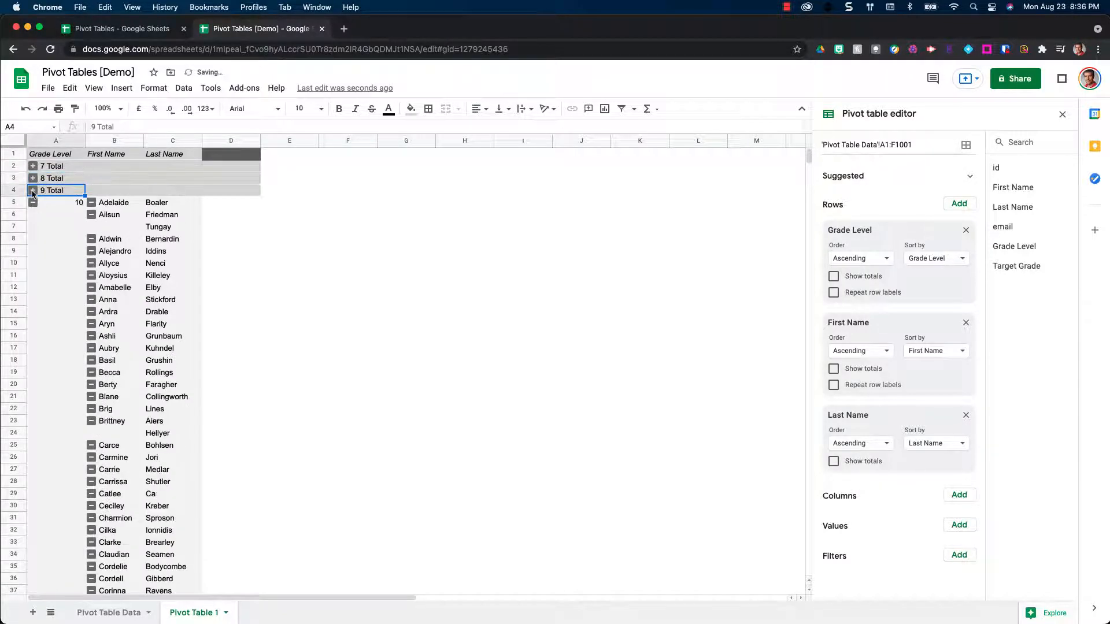
left_click(33, 204)
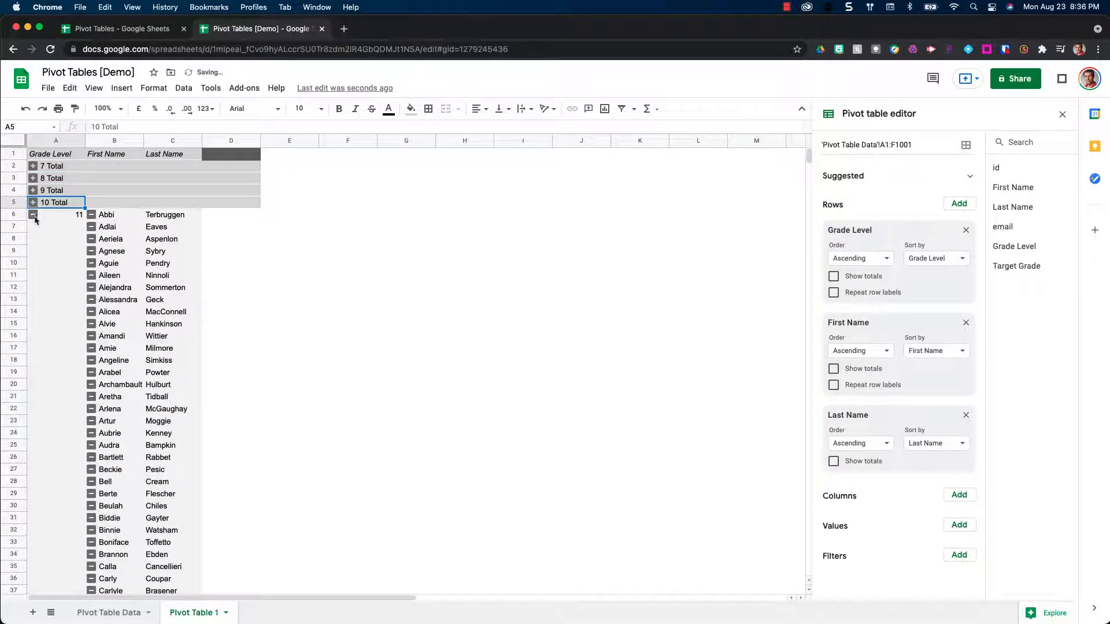
left_click(33, 215)
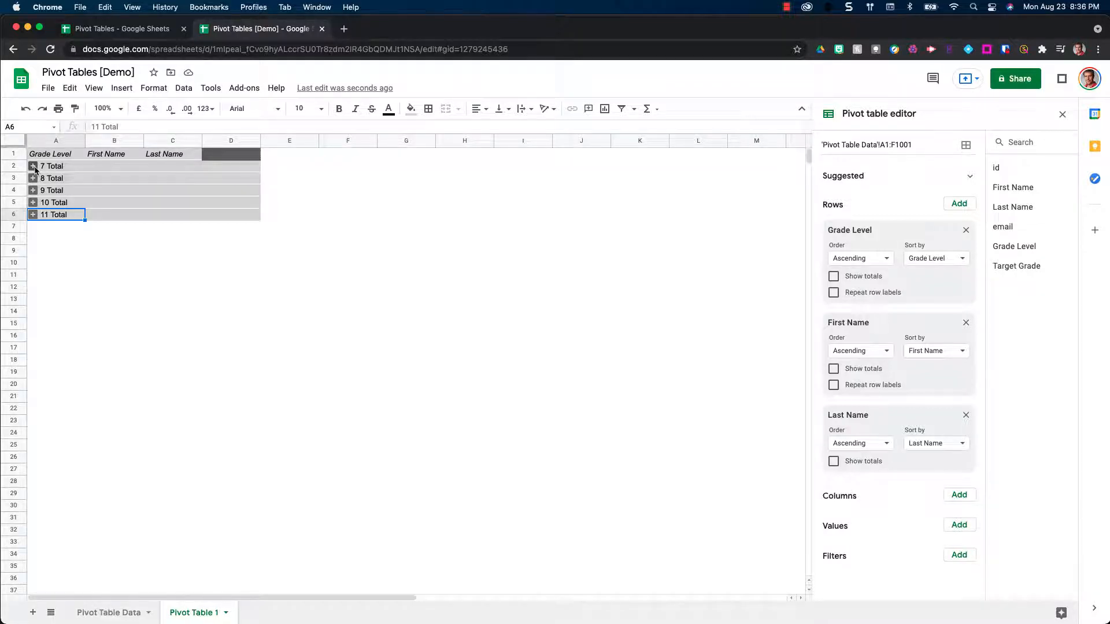
- Expand the grade level 7 group and look through the students listed in it
left_click(33, 167)
scroll(61, 191, "down", 20)
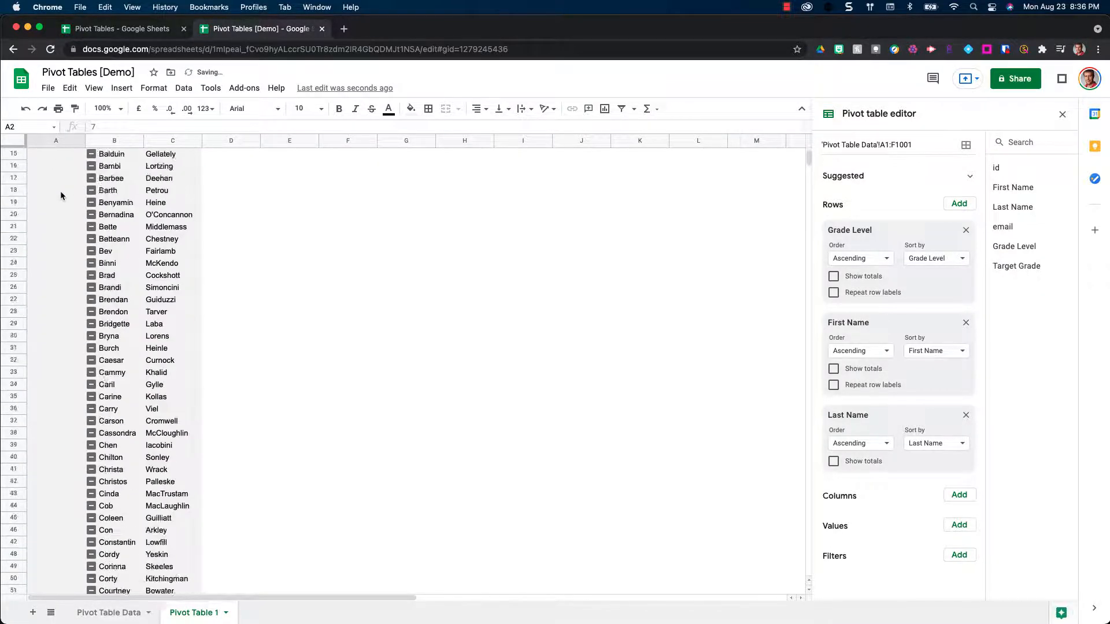
scroll(60, 195, "up", 20)
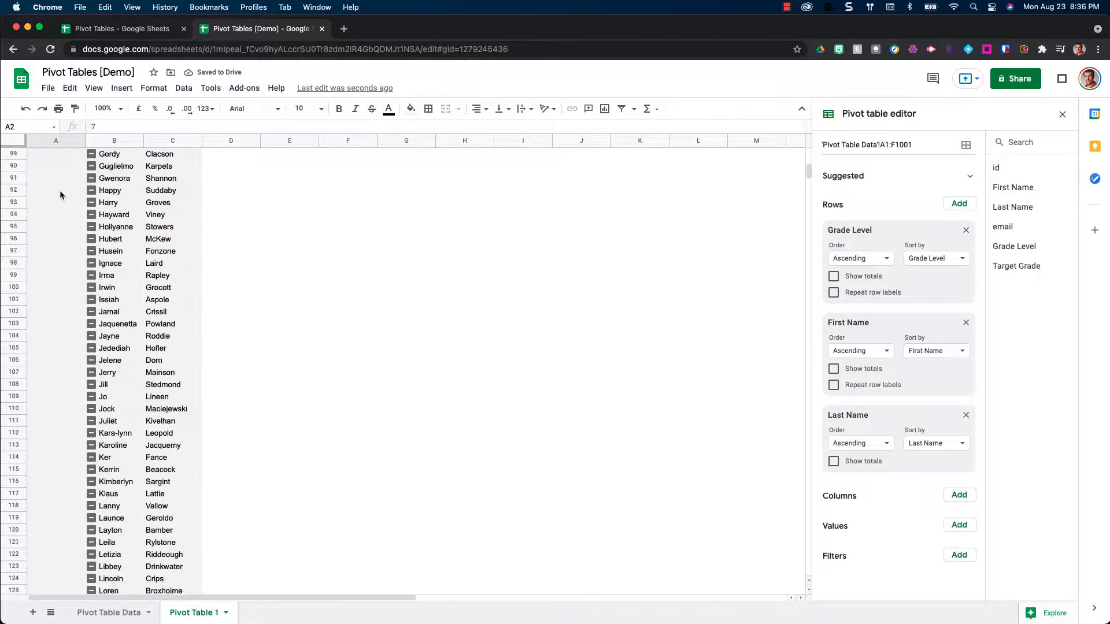
scroll(60, 195, "up", 5)
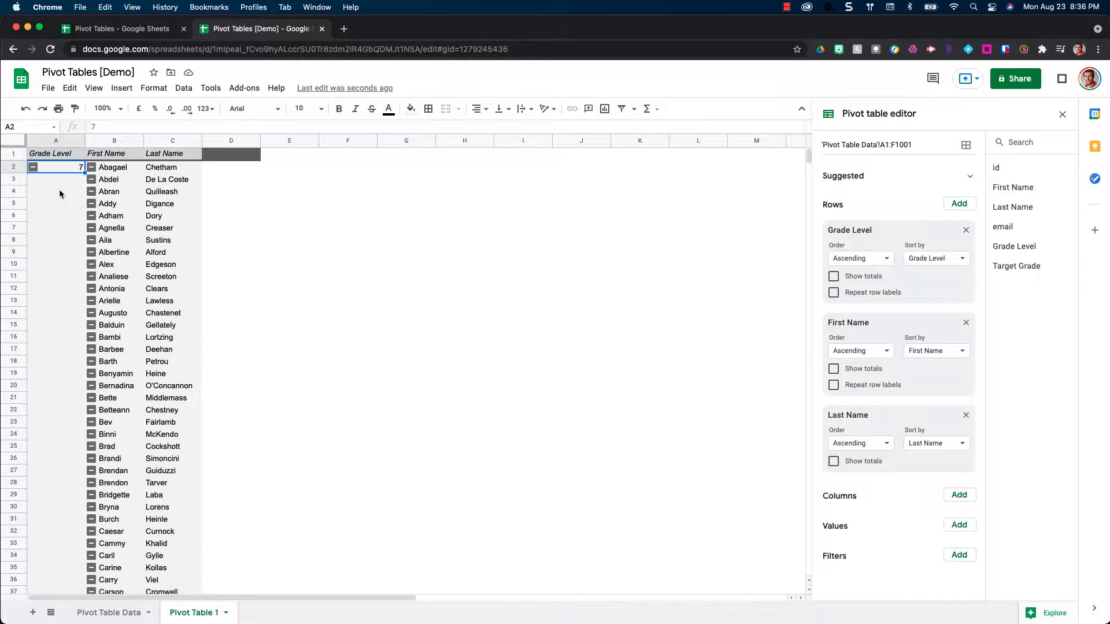
- Try Target Grade as a fourth row field with its totals turned off, and remove it again
left_click(958, 204)
left_click(983, 261)
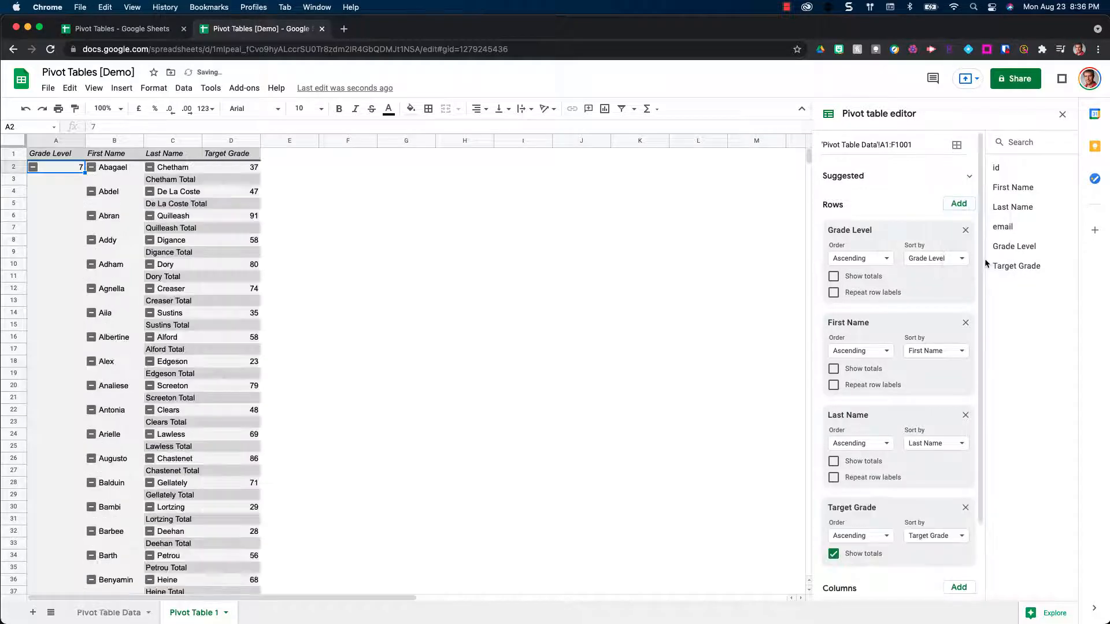
left_click(833, 554)
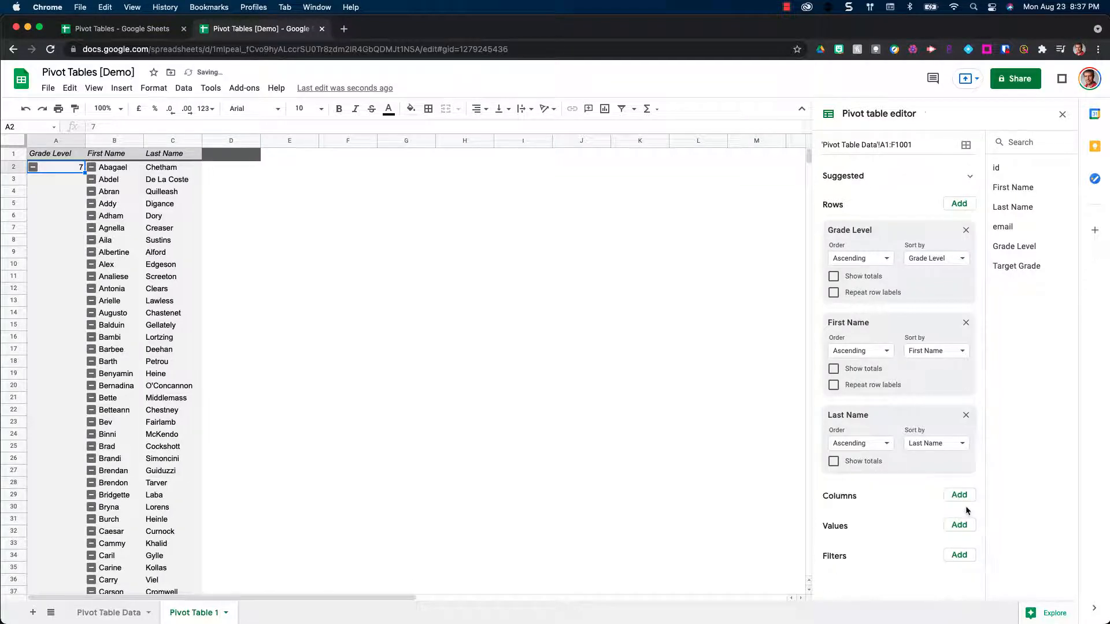
left_click(965, 508)
- Remove the Grade Level row field, add it again and place it above First Name
left_click(965, 231)
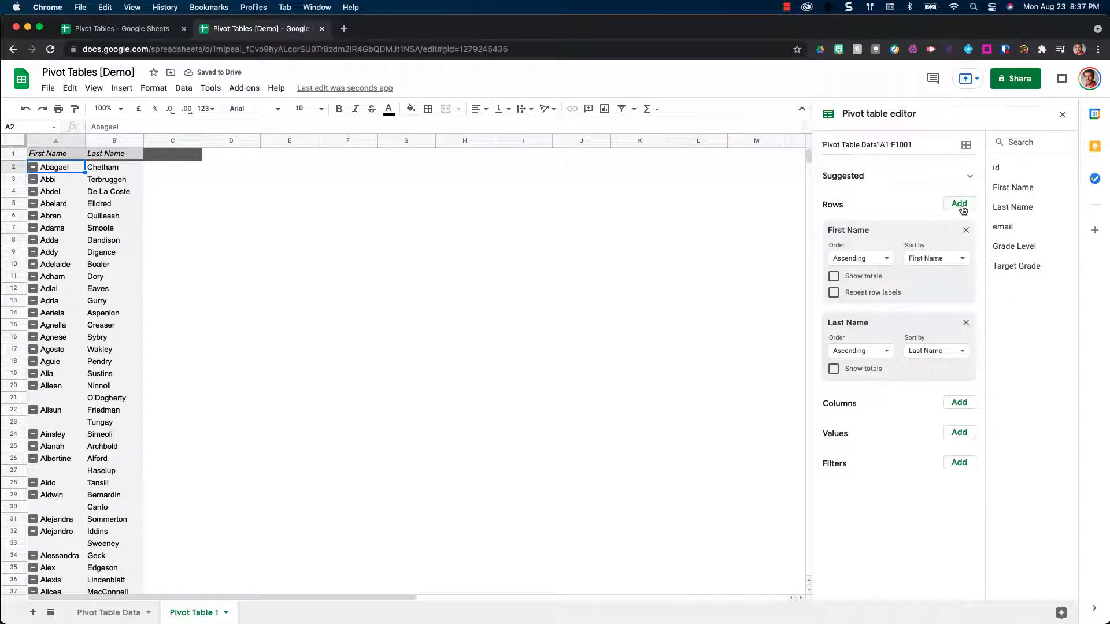
left_click(961, 205)
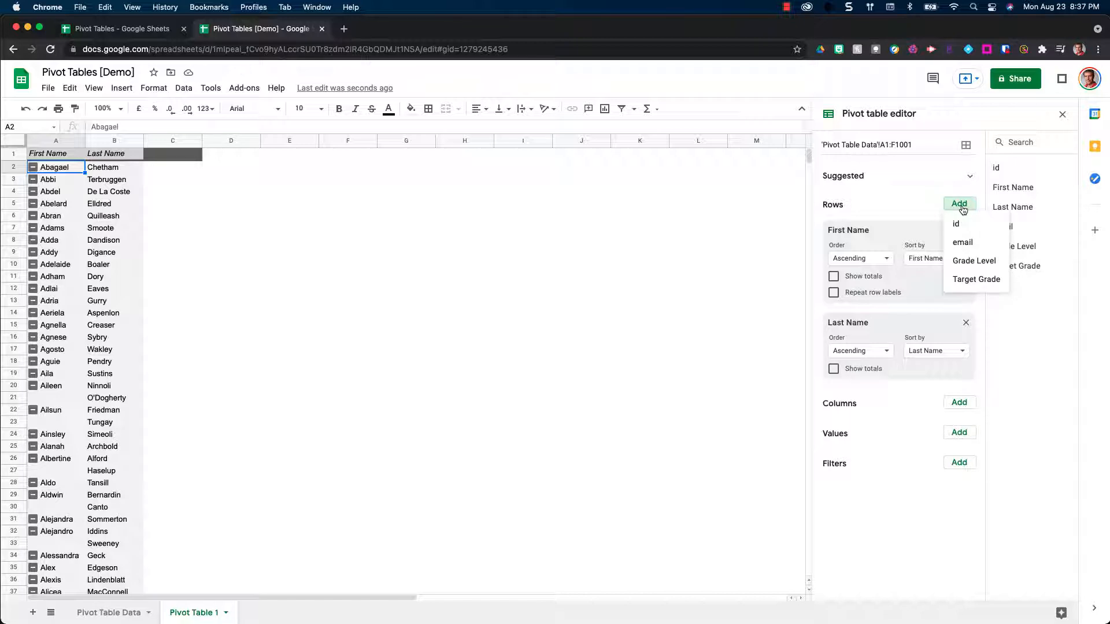
left_click(976, 261)
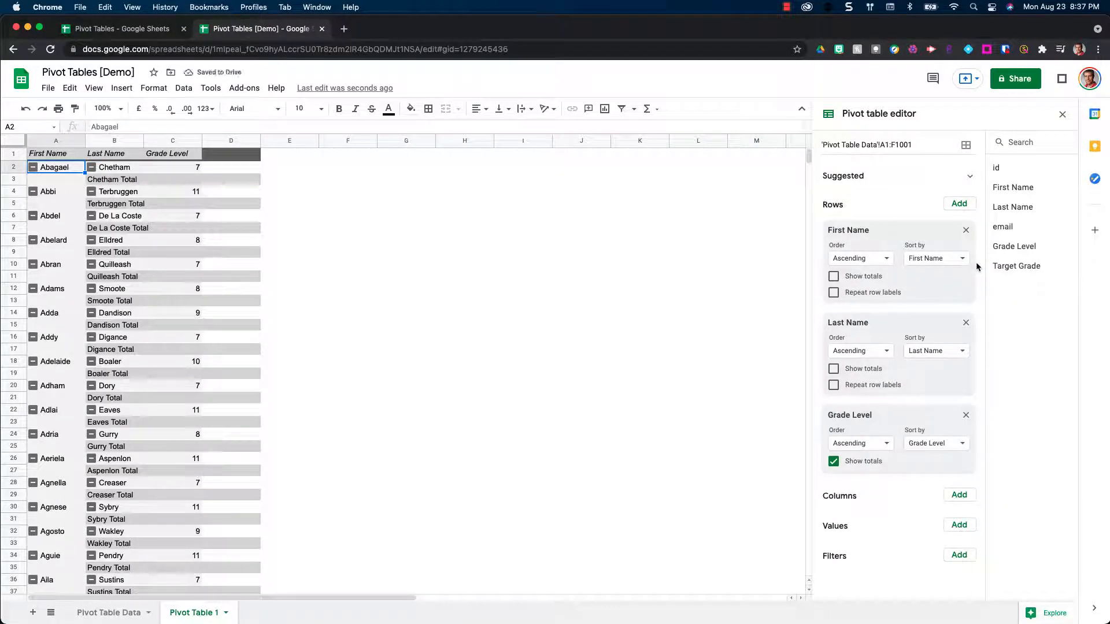
left_click_drag(924, 416, 923, 231)
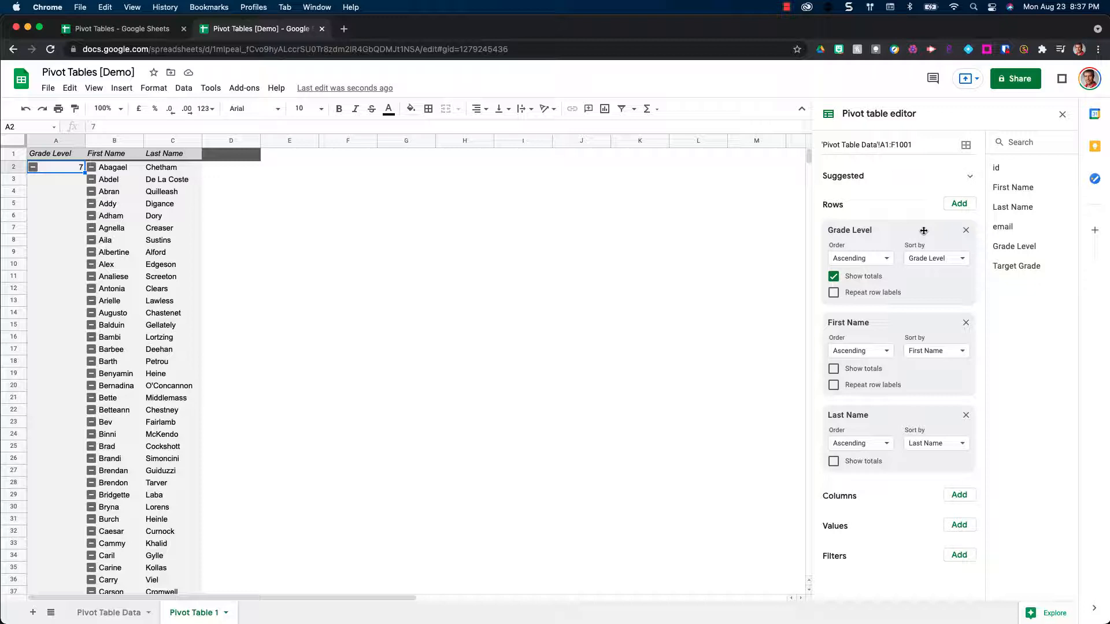
- Check the sorting and order options of the Grade Level rows and switch repeated row labels on and off again
left_click(936, 260)
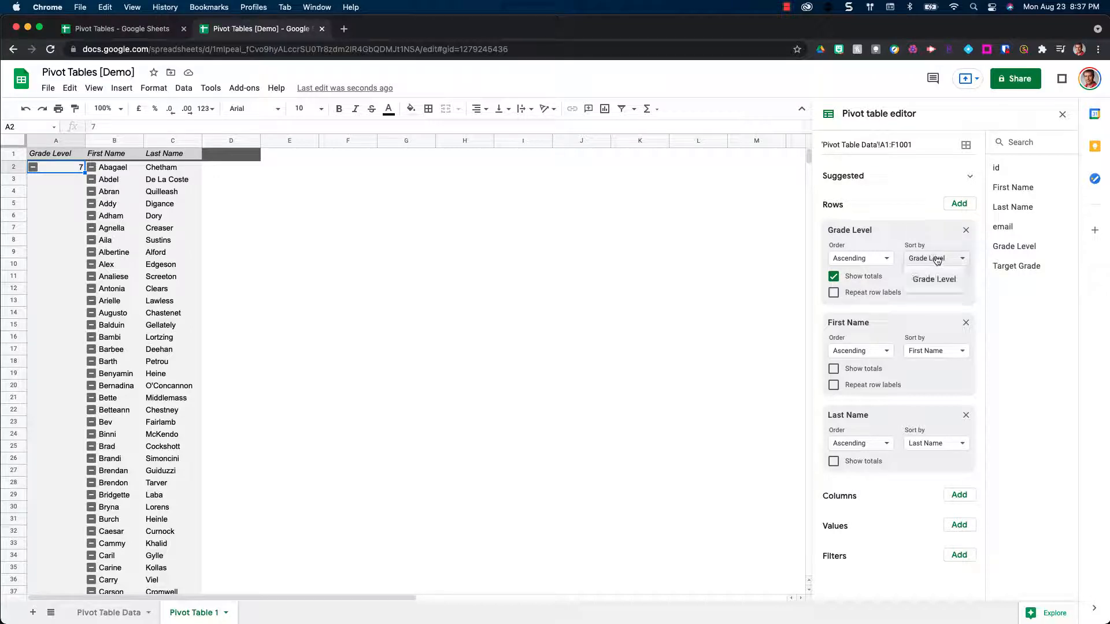
left_click(870, 257)
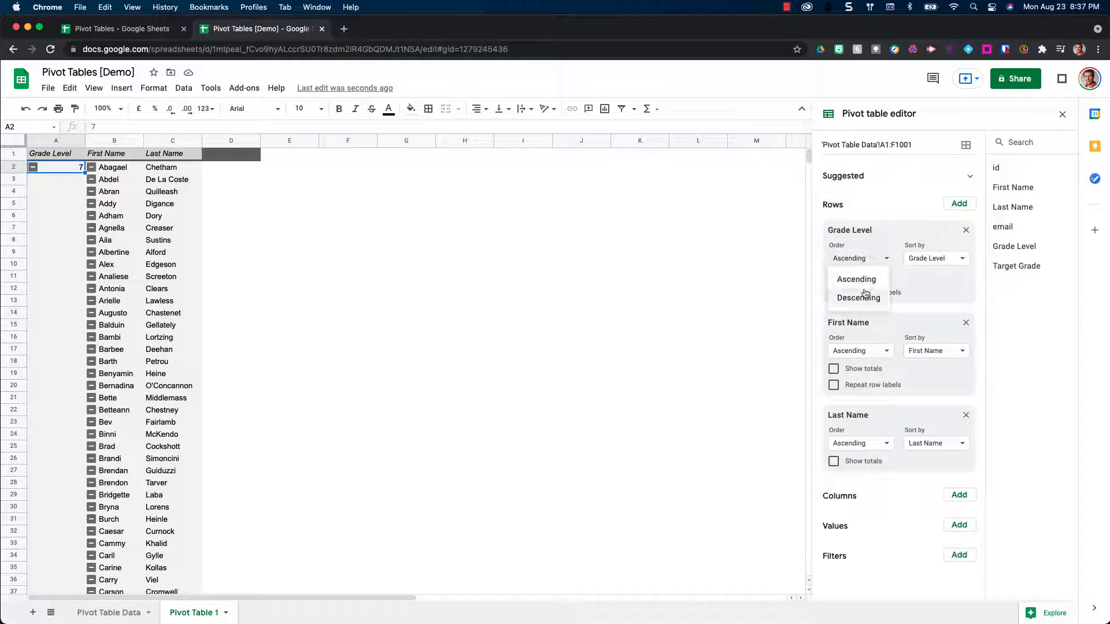
left_click(875, 219)
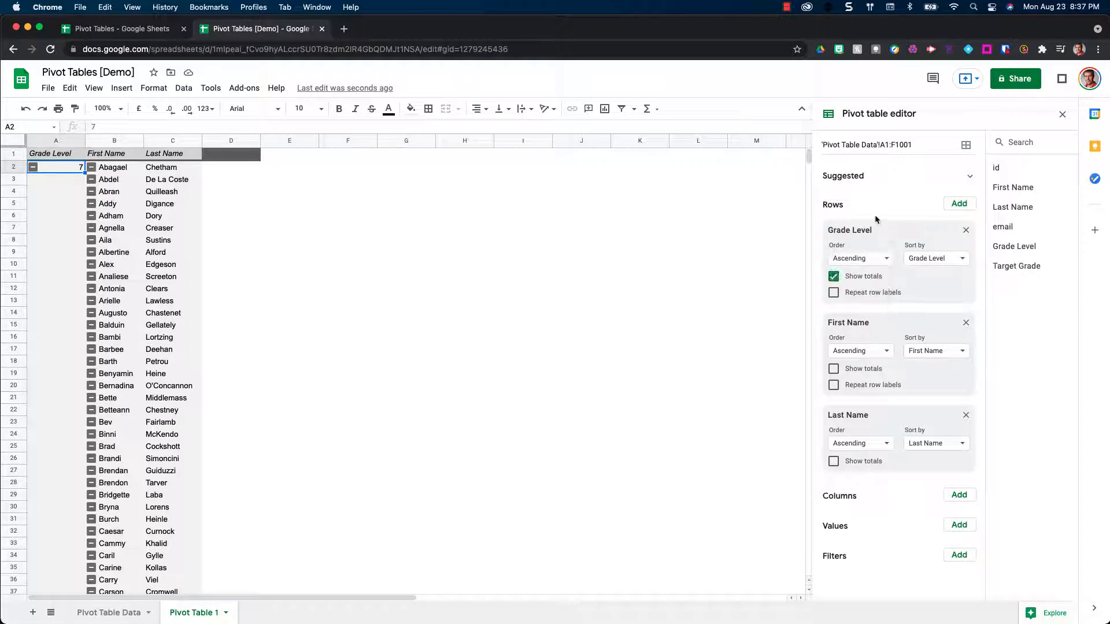
left_click(833, 293)
left_click(834, 294)
- Try Target Grade as a value field summarised by AVERAGE, and remove it again
left_click(960, 525)
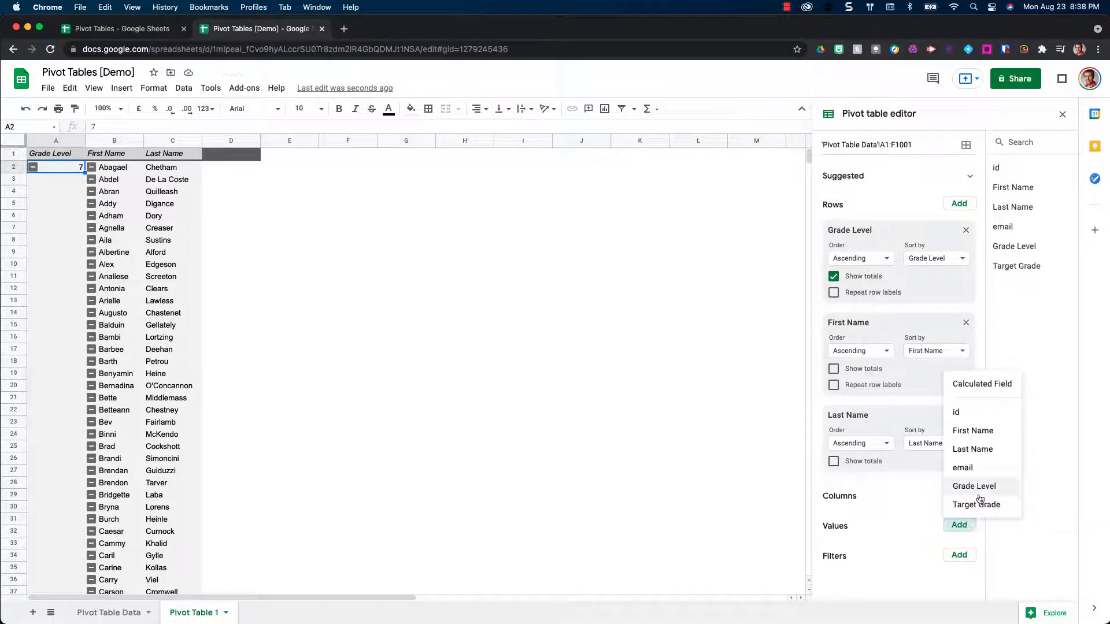
left_click(984, 504)
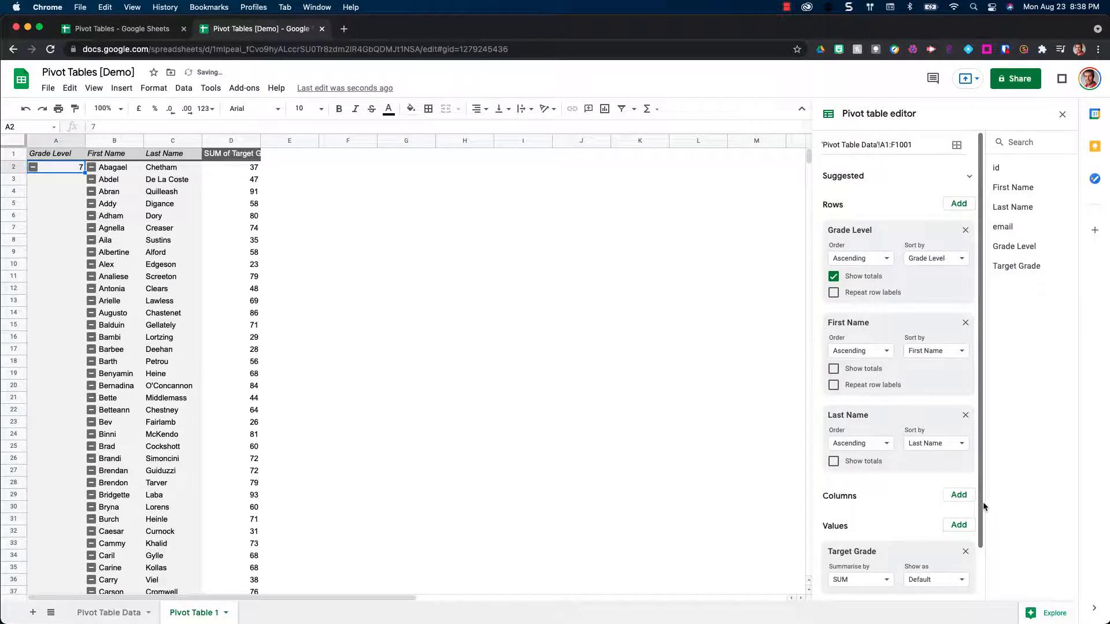
scroll(899, 492, "down", 2)
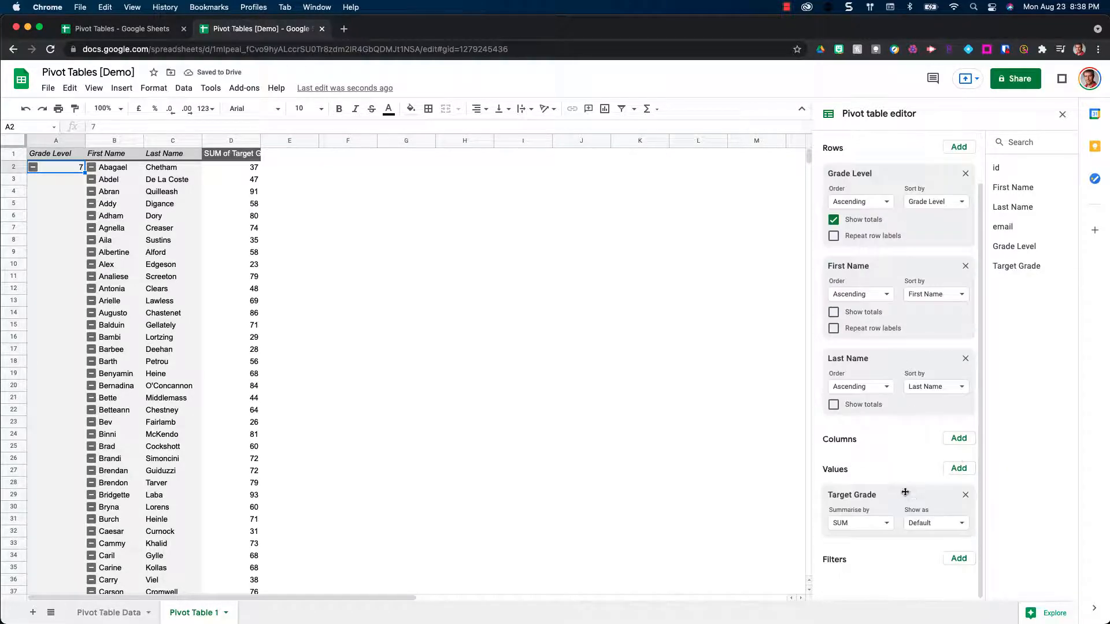
left_click(881, 523)
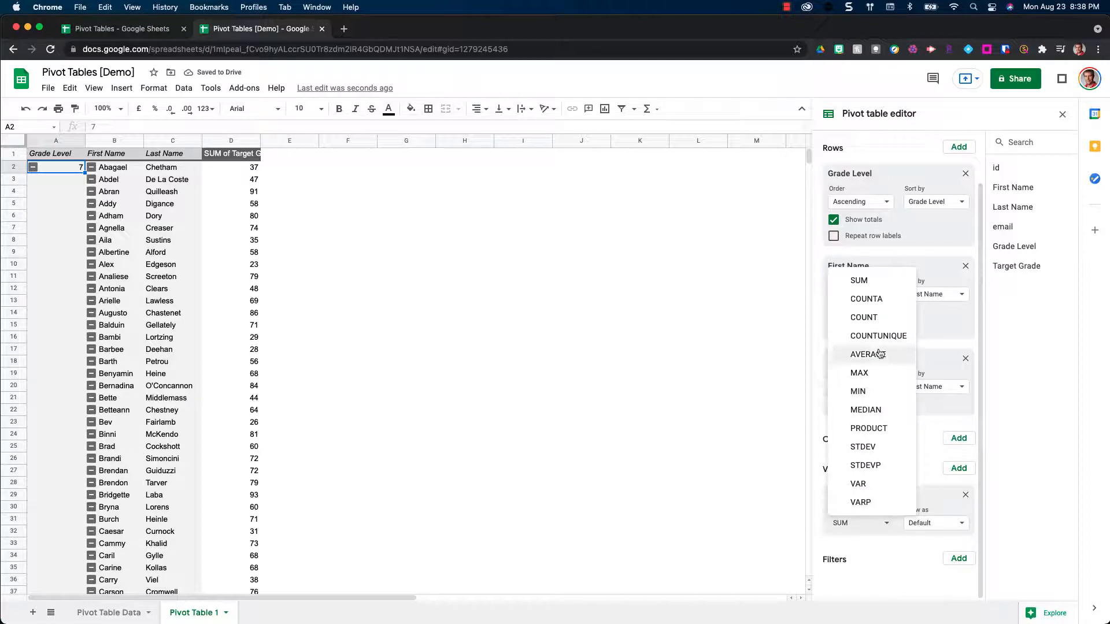
left_click(879, 352)
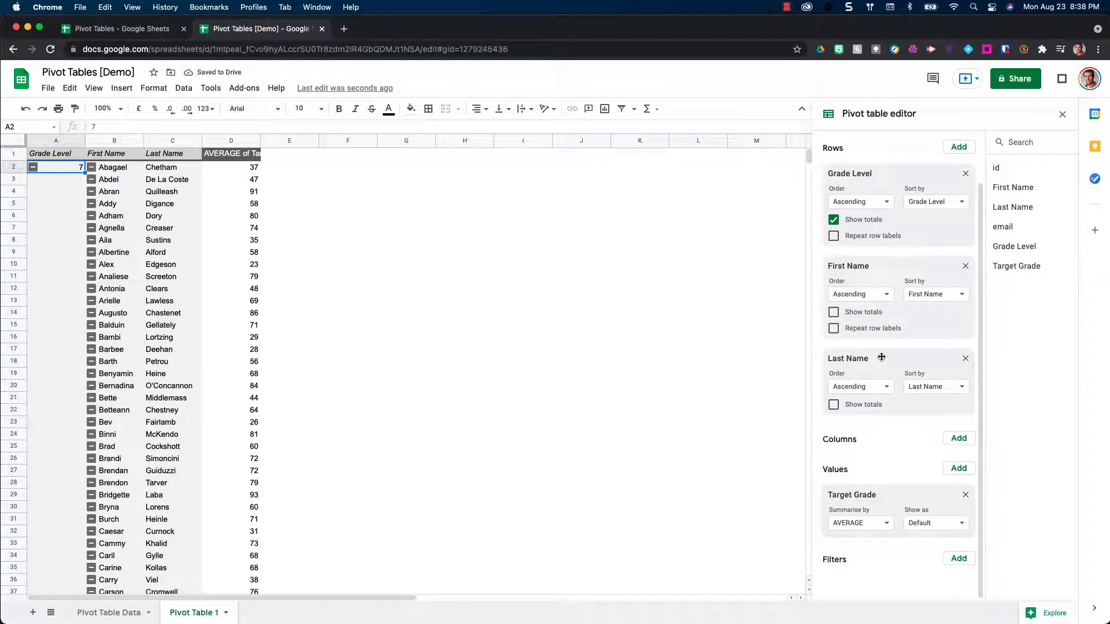
left_click(964, 495)
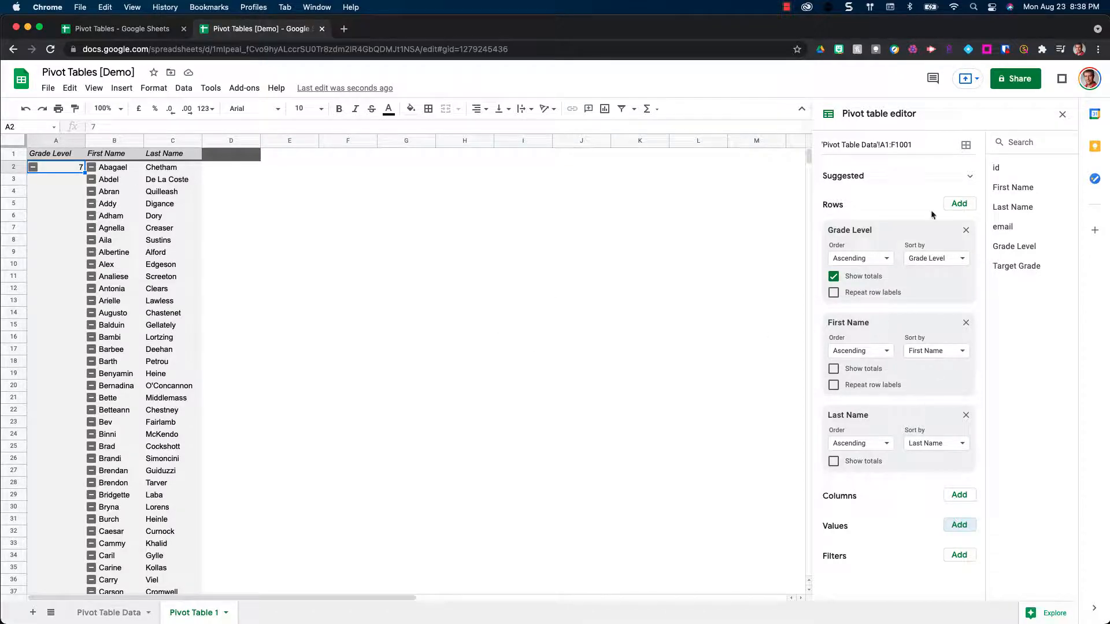
- Add email as a fourth row field with its totals turned off, and return to the Pivot Table Data sheet
left_click(964, 210)
left_click(982, 241)
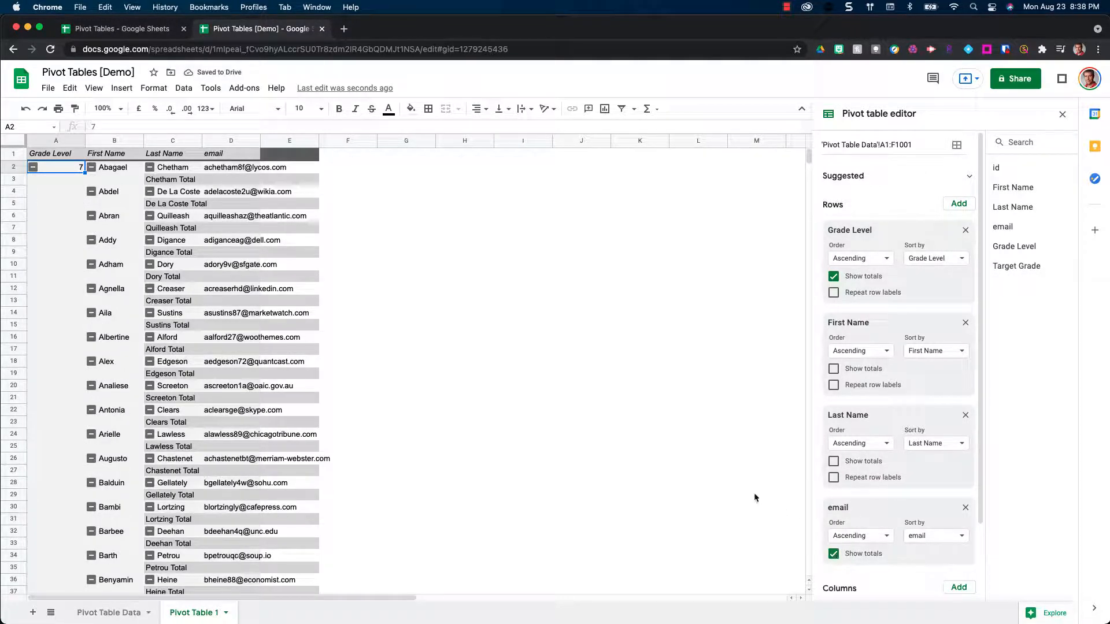
left_click(834, 555)
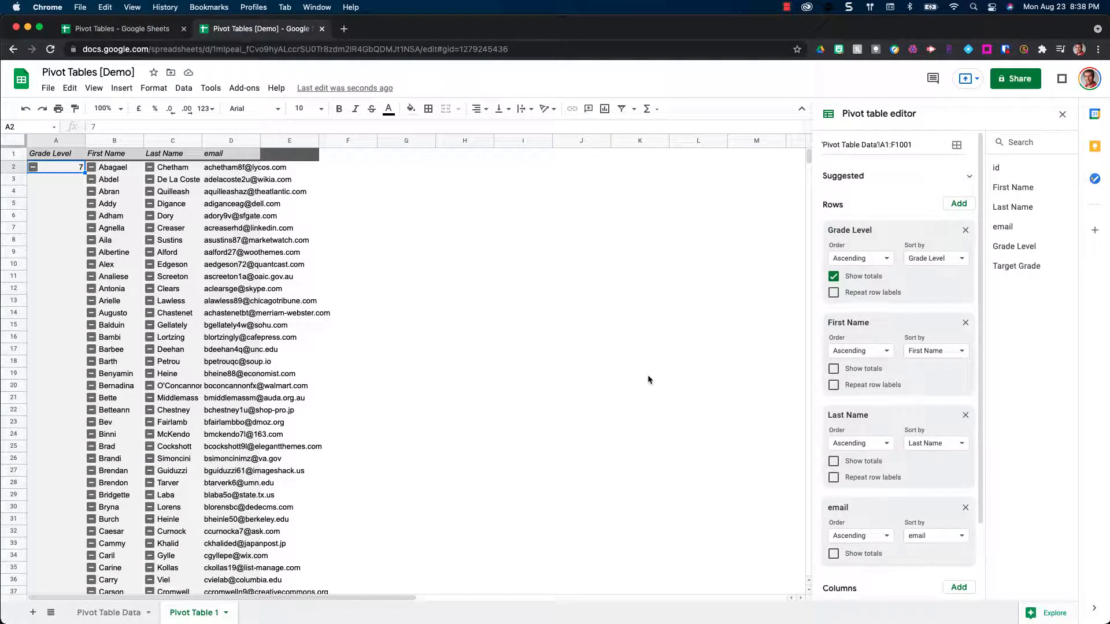
left_click(124, 616)
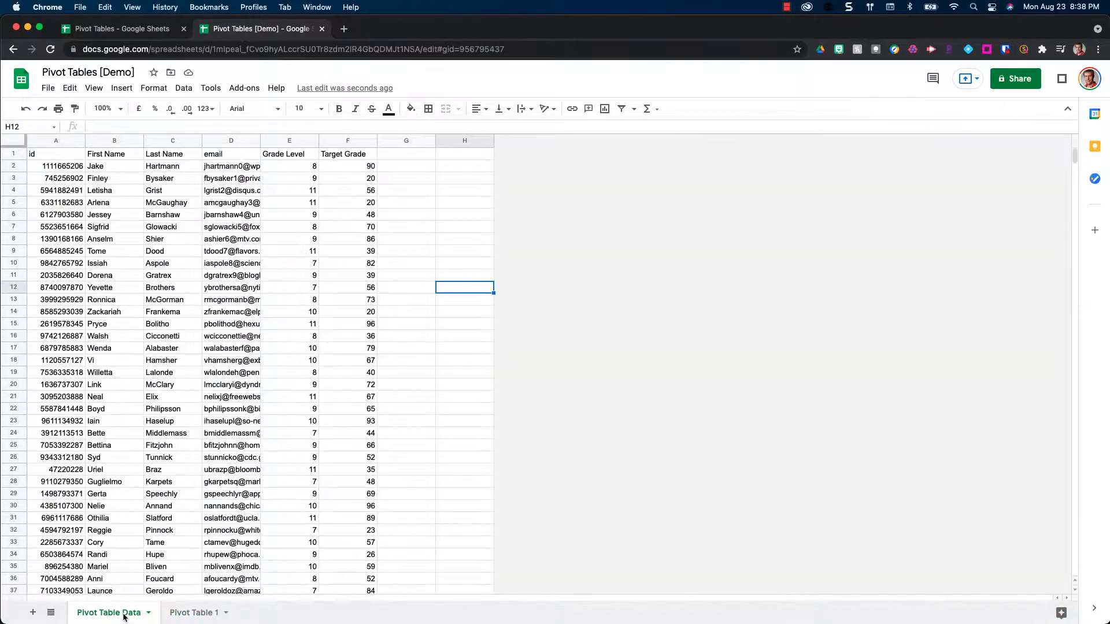
left_click(183, 88)
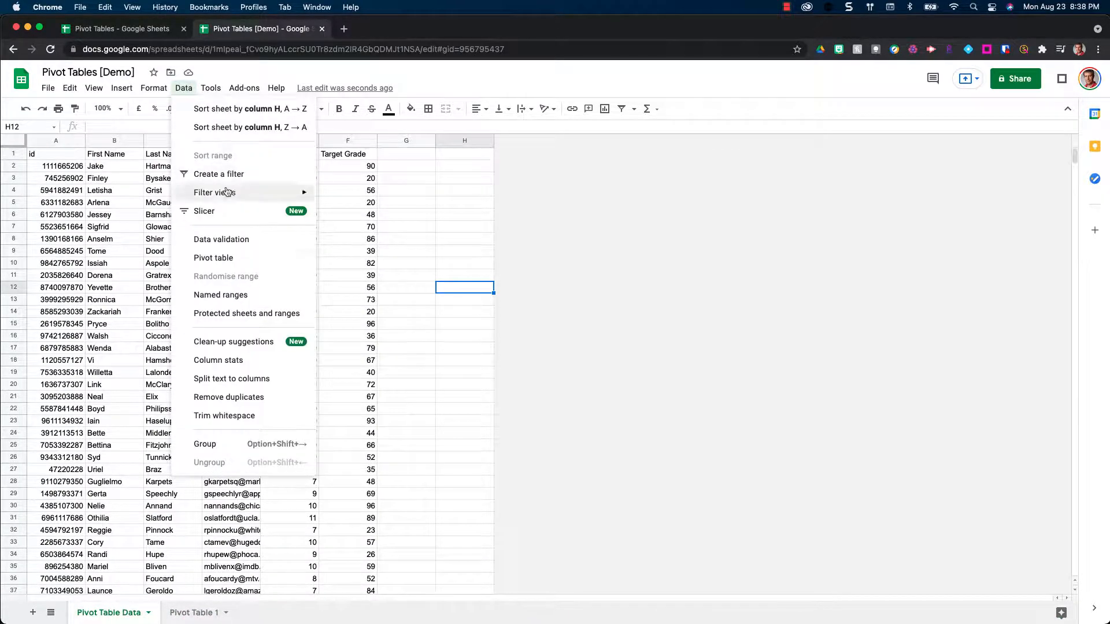
left_click(237, 261)
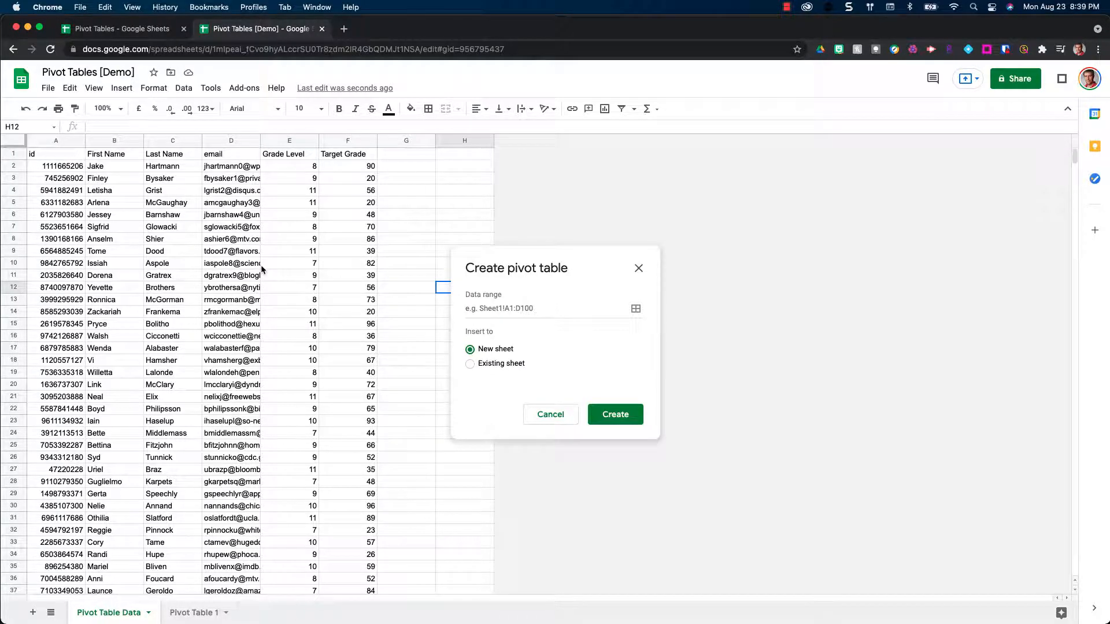
left_click(550, 415)
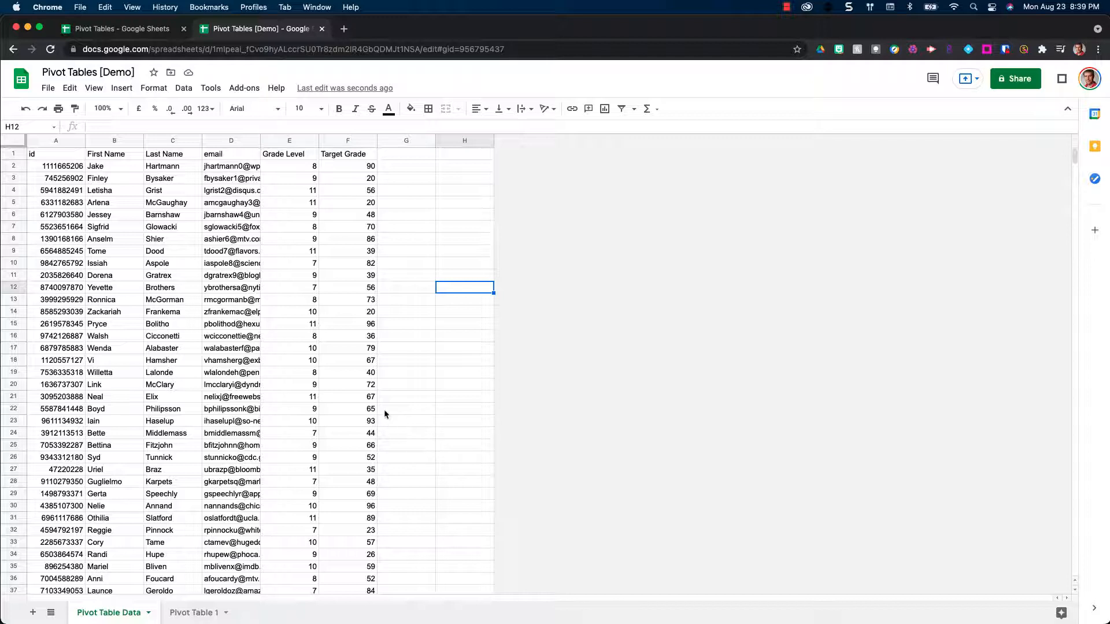
- Create a second pivot table on a new sheet from the suggested range 'Pivot Table Data'!A1:F1001
left_click(183, 87)
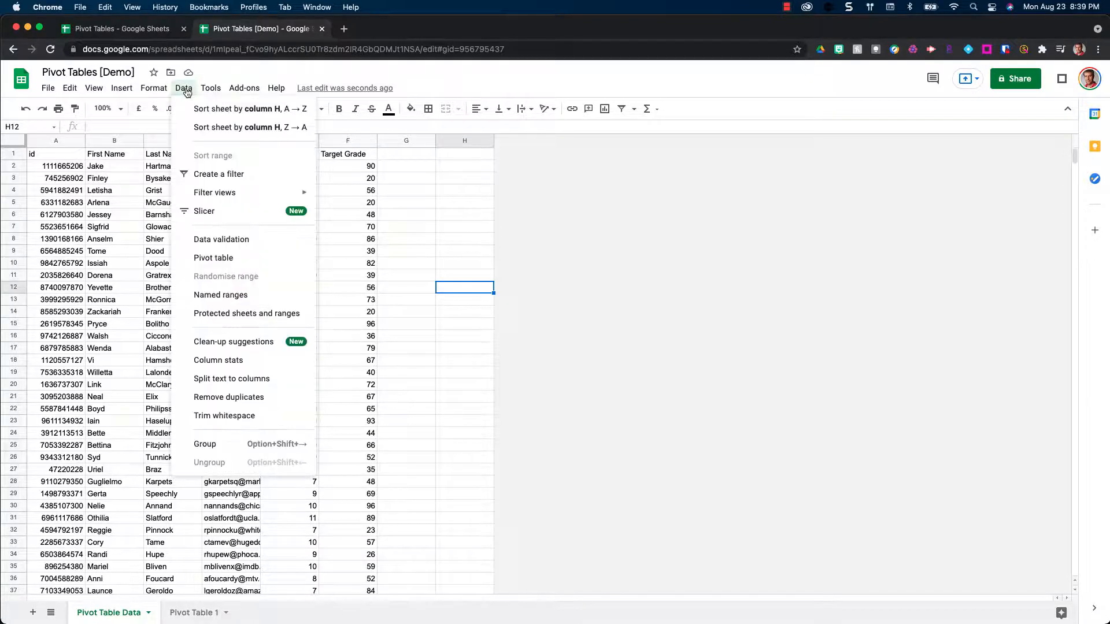
left_click(246, 264)
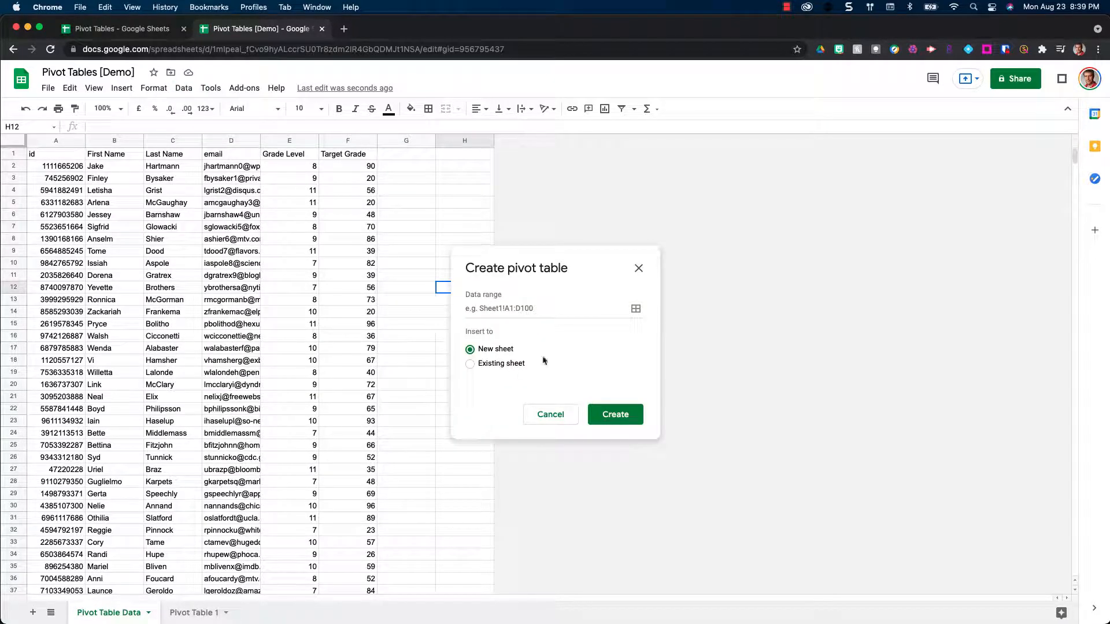
left_click(635, 313)
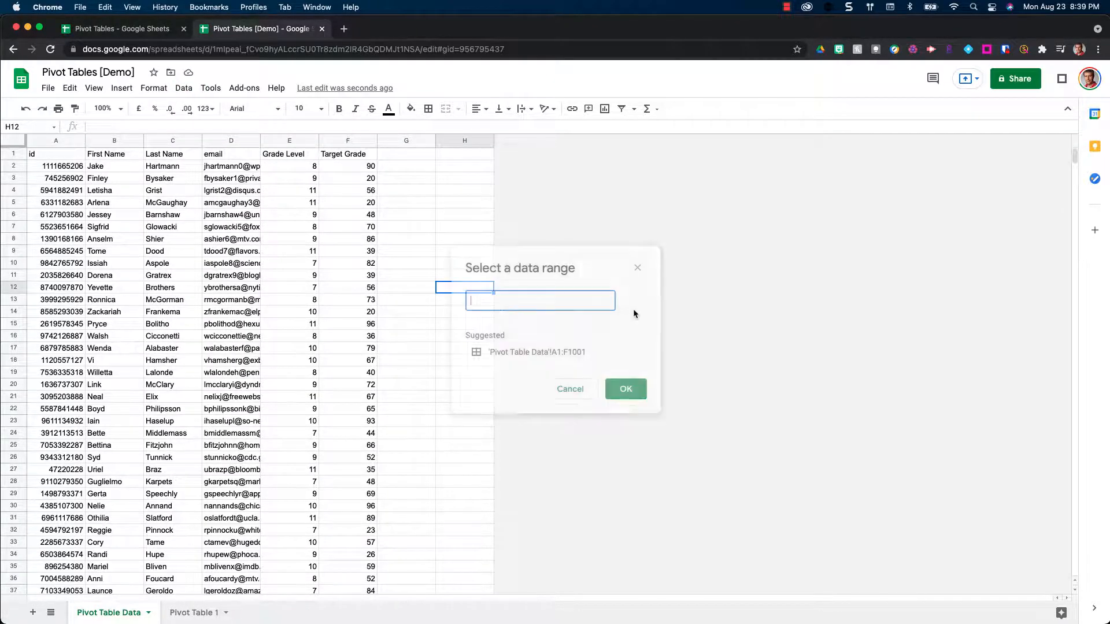
left_click(533, 352)
left_click(627, 392)
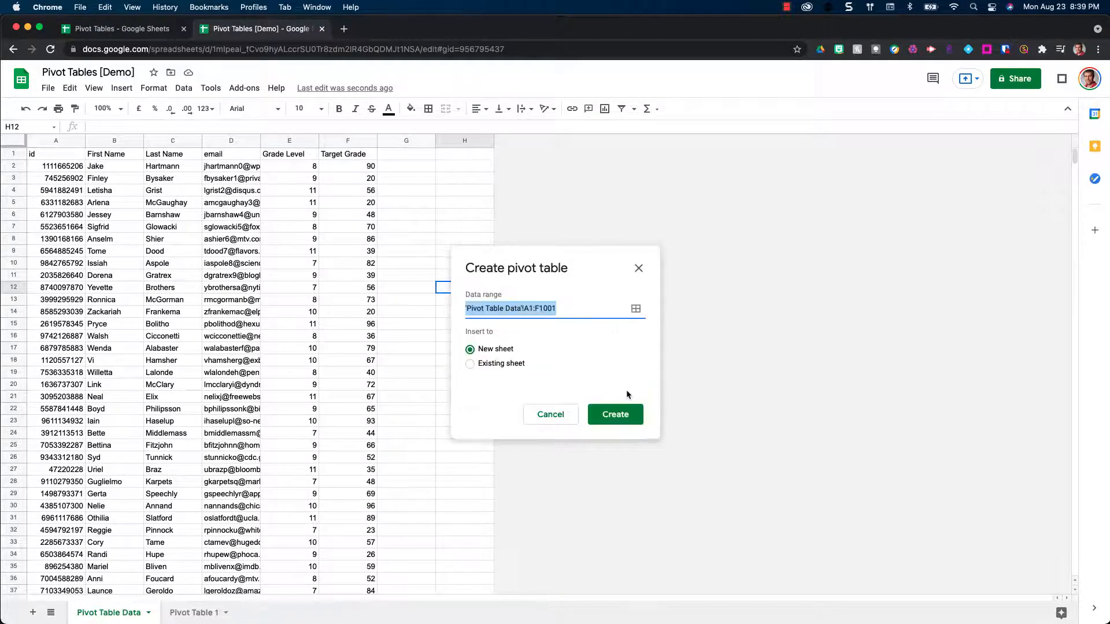
left_click(616, 415)
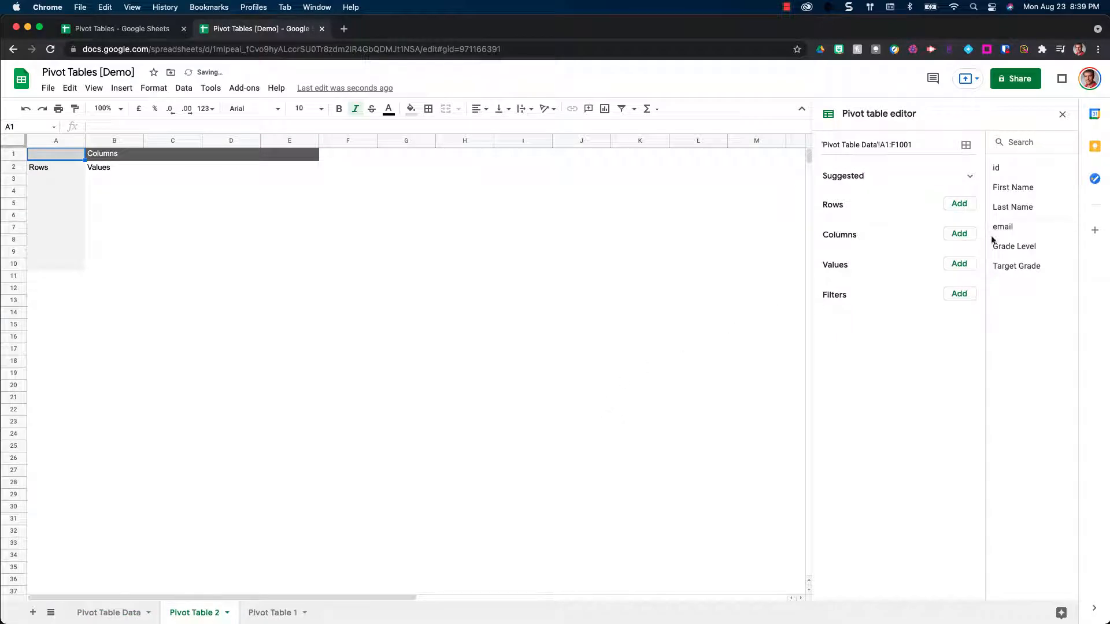
- Add Grade Level, First Name and Last Name as row fields of the new pivot table, in that order
left_click(959, 205)
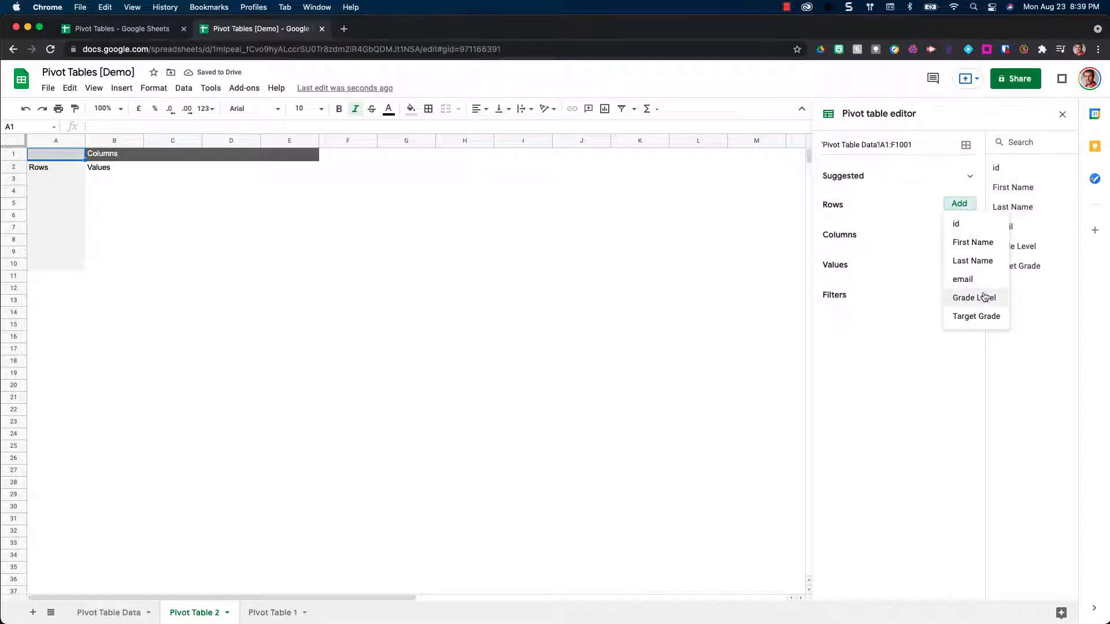
left_click(984, 298)
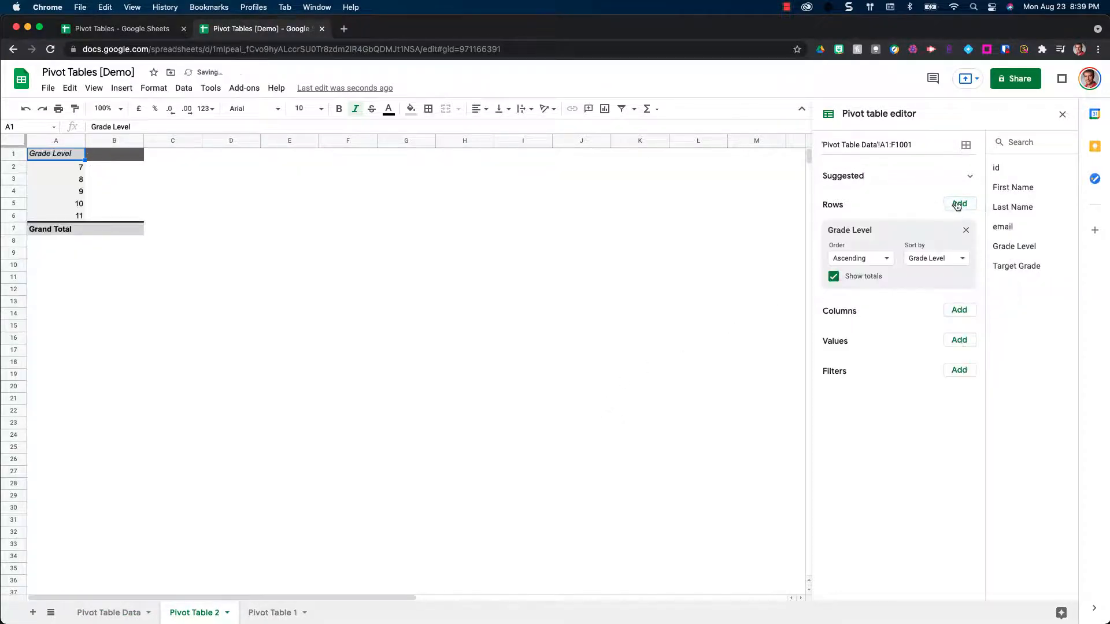
left_click(959, 203)
left_click(970, 239)
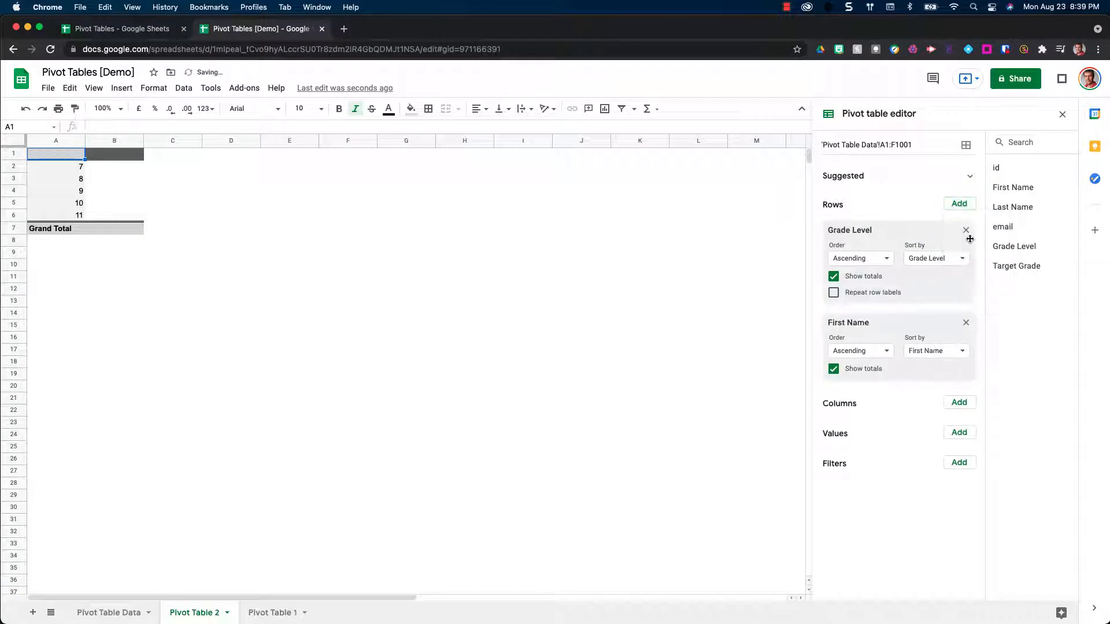
left_click(959, 203)
left_click(973, 242)
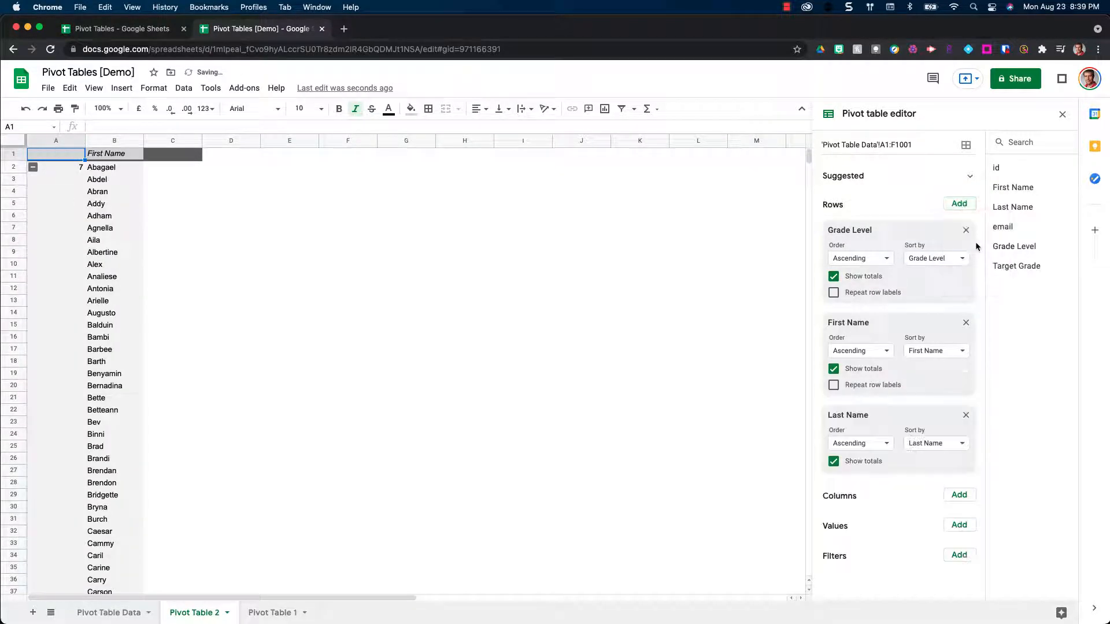
- Turn off the totals for the Grade Level, First Name and Last Name row fields
left_click(834, 276)
left_click(833, 369)
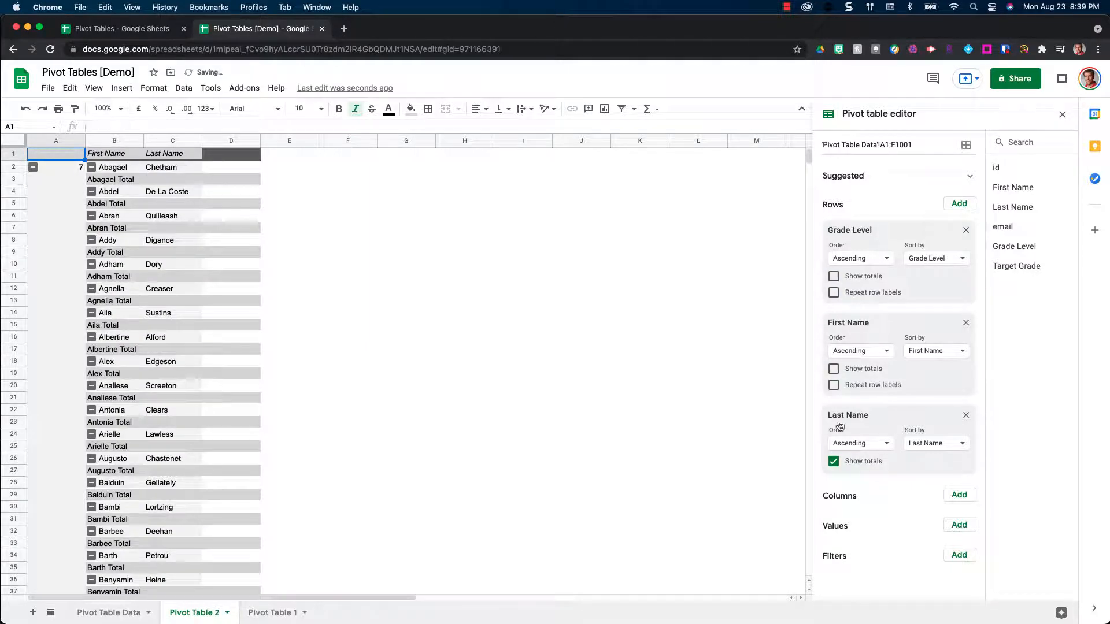
left_click(833, 461)
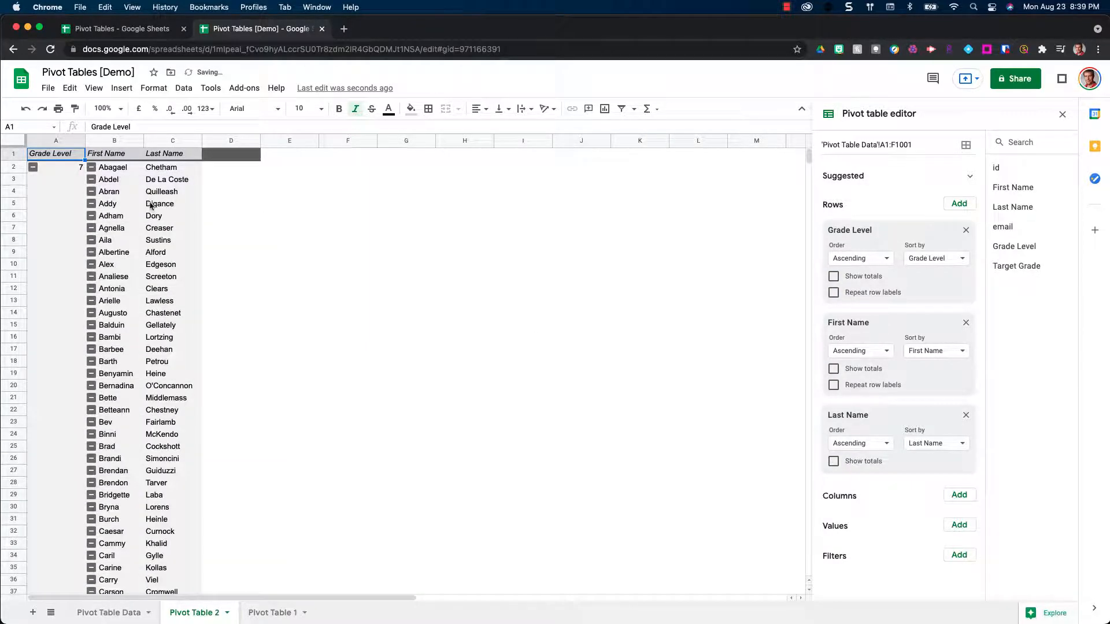
- Collapse the grade level groups 7, 8, 9, 10 and 11 in the pivot table
left_click(33, 167)
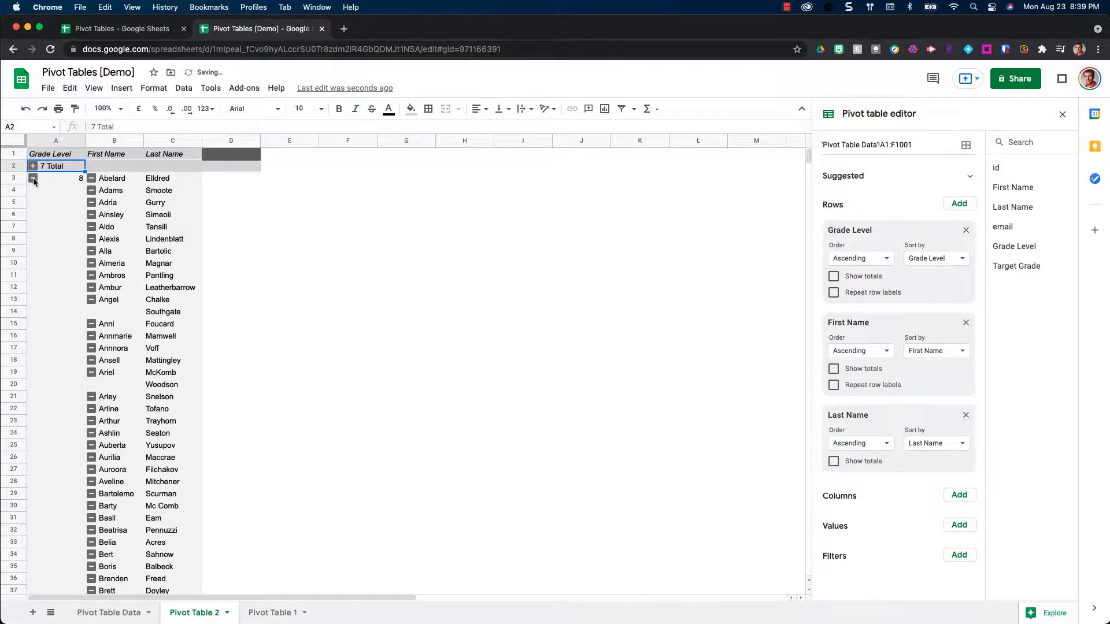
left_click(33, 178)
left_click(33, 190)
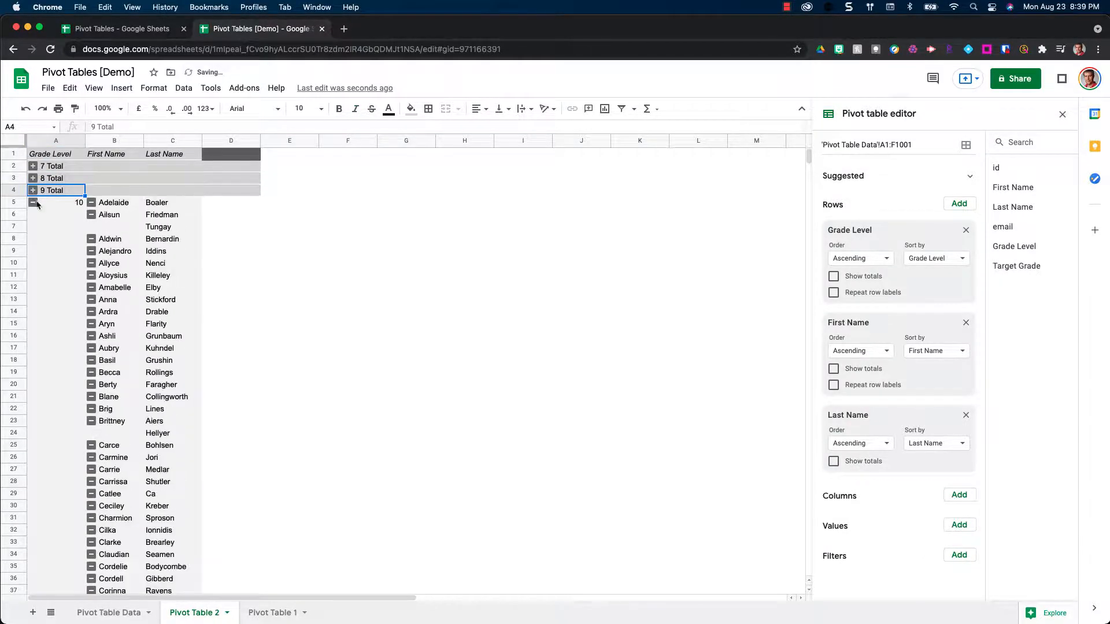
left_click(33, 202)
left_click(33, 214)
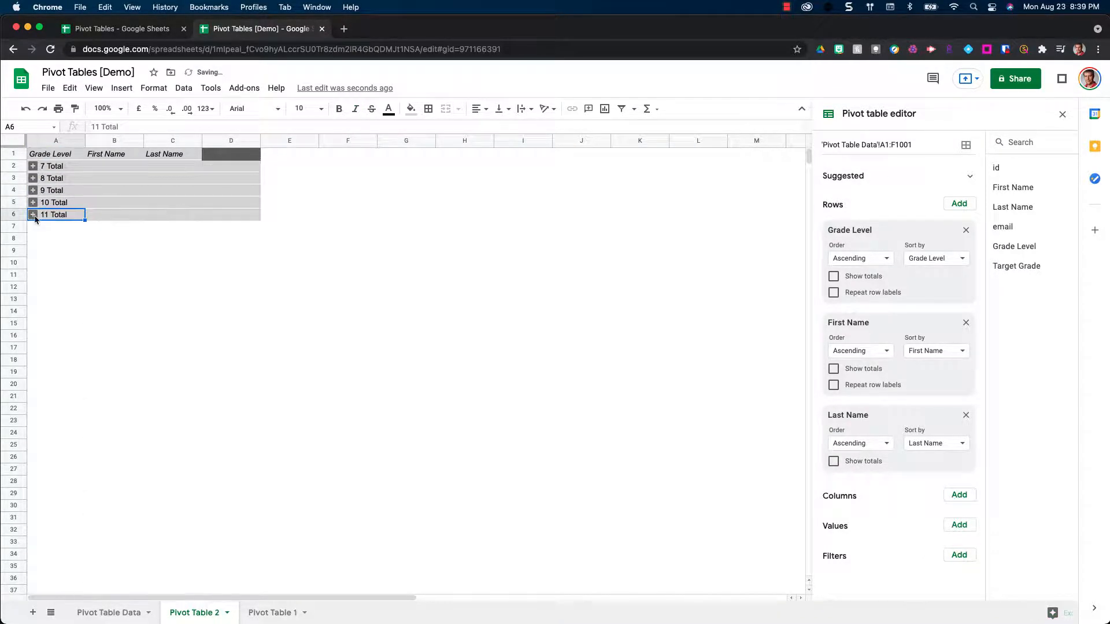